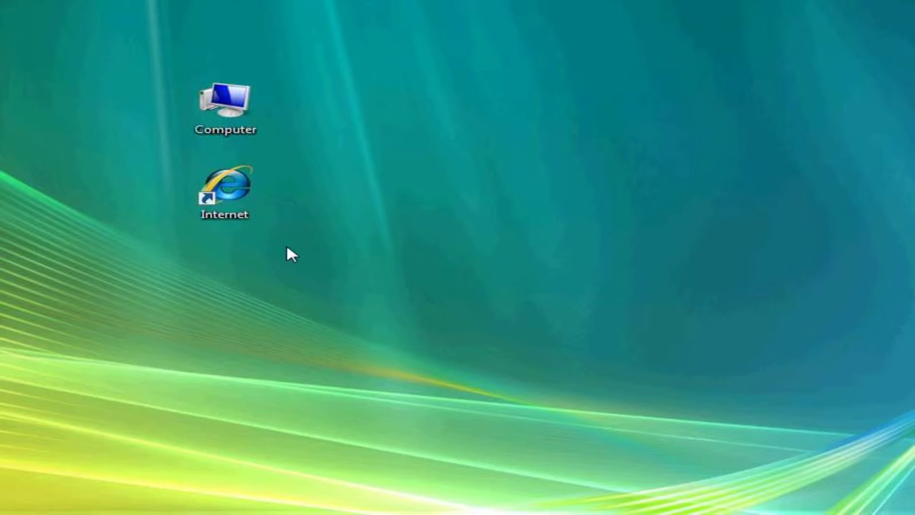
# Open Internet Explorer and search Google for "utorrent".
pyautogui.doubleClick(235, 193)
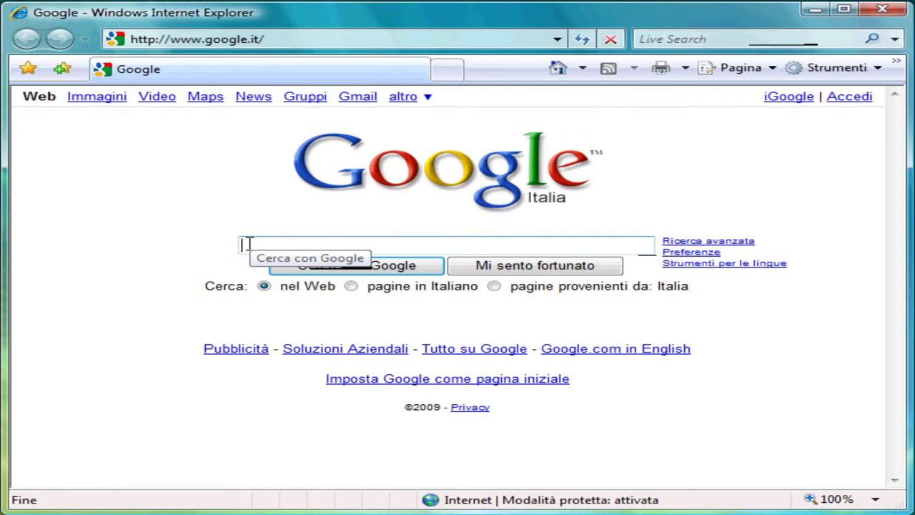
pyautogui.write('ut')
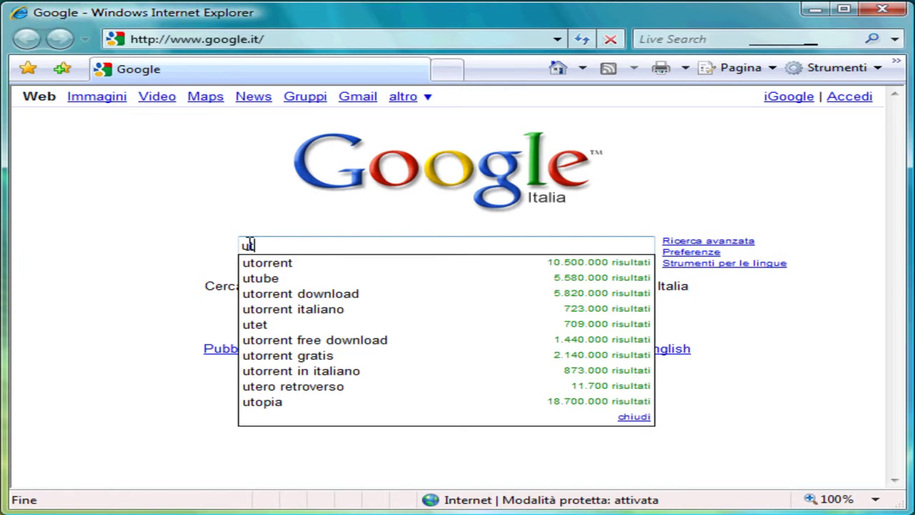
pyautogui.write('orrent')
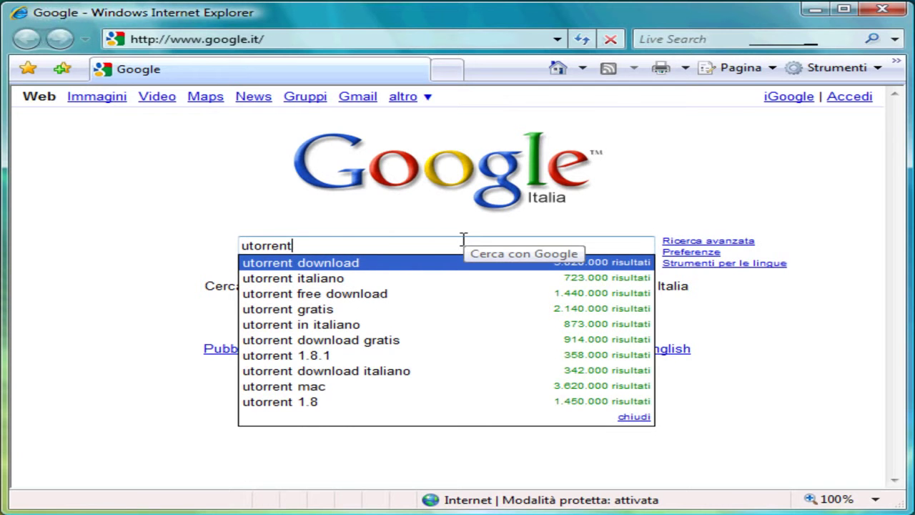
pyautogui.press('Return')
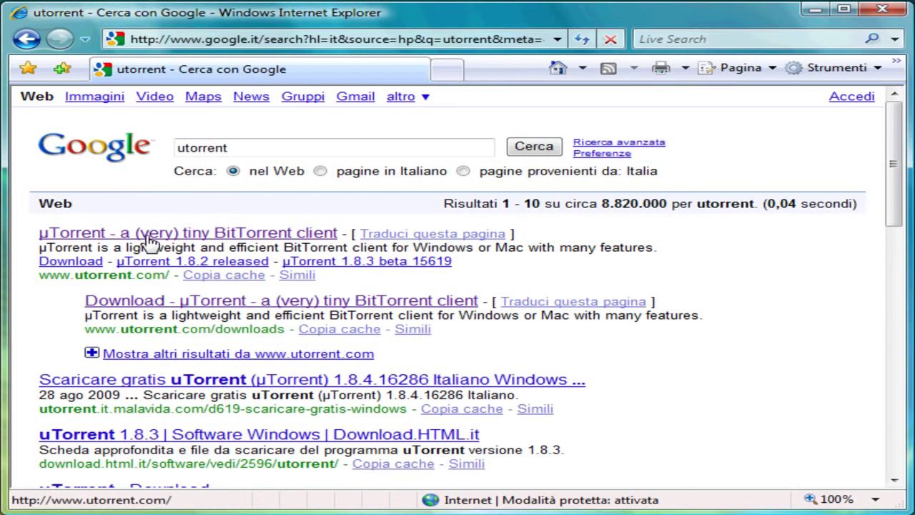
pyautogui.tripleClick(39, 277)
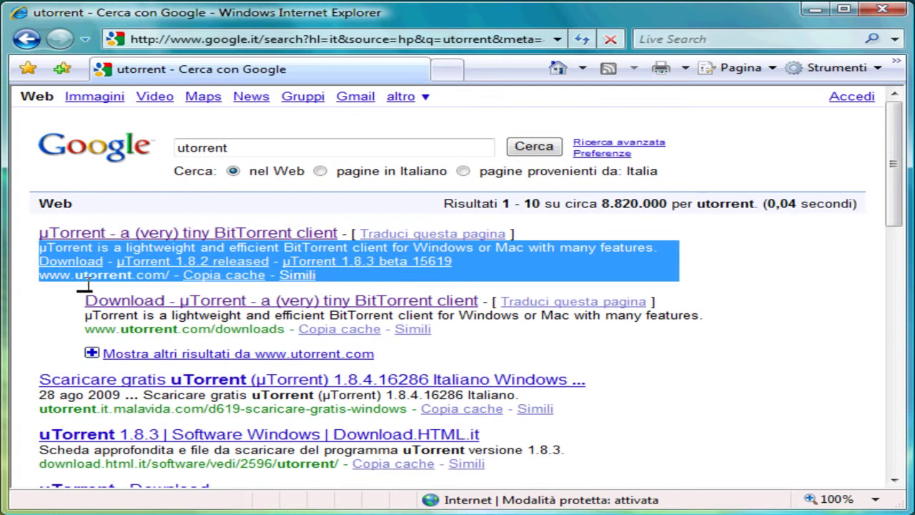
pyautogui.click(86, 283)
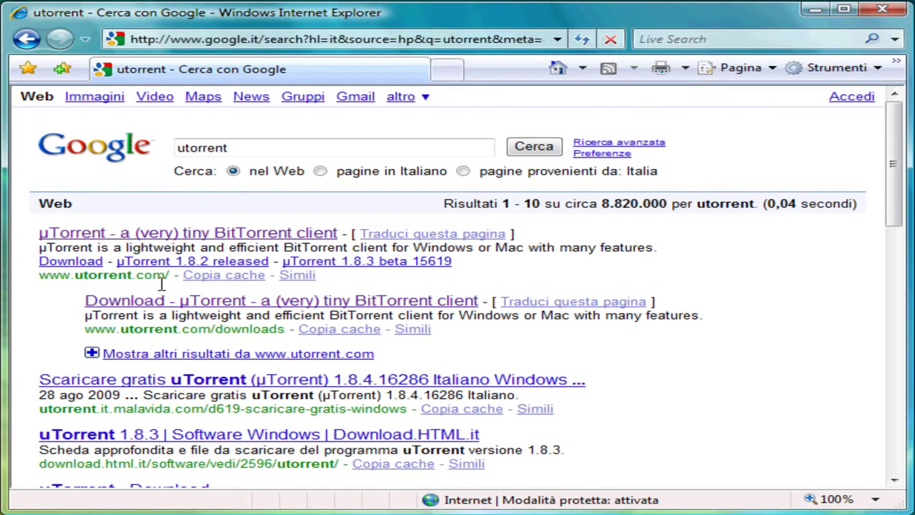
pyautogui.moveTo(167, 280); pyautogui.dragTo(40, 279)
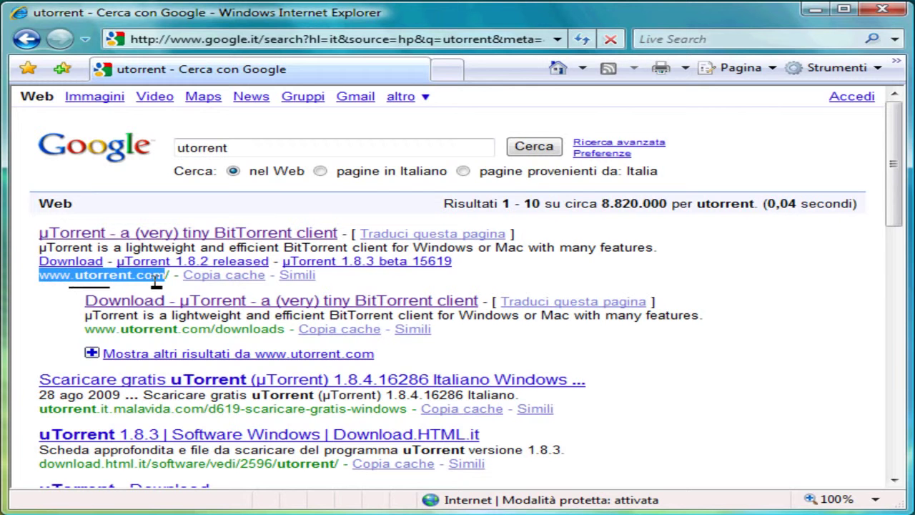
pyautogui.click(99, 236)
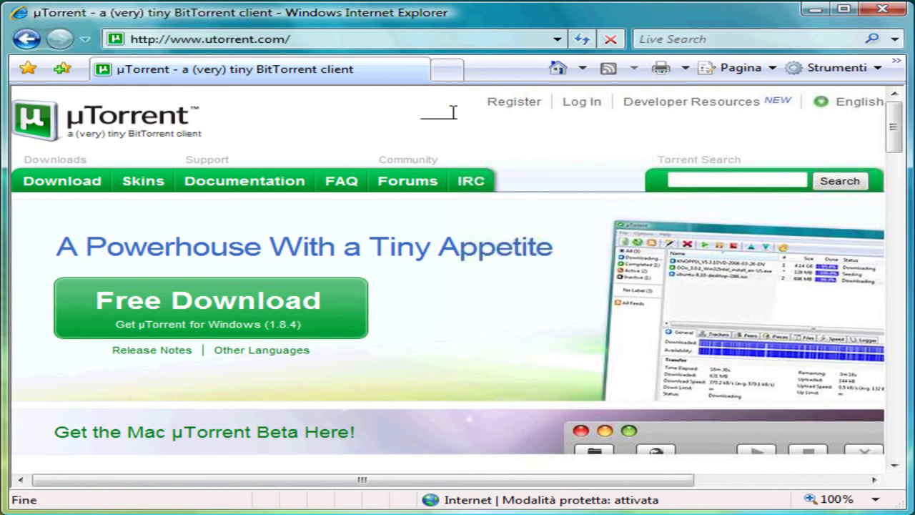
# Download µTorrent 1.8.4 for Windows and save utorrent.exe to the Desktop.
pyautogui.moveTo(893, 140)
pyautogui.mouseDown()
pyautogui.moveTo(895, 188)
pyautogui.moveTo(898, 131)
pyautogui.mouseUp()
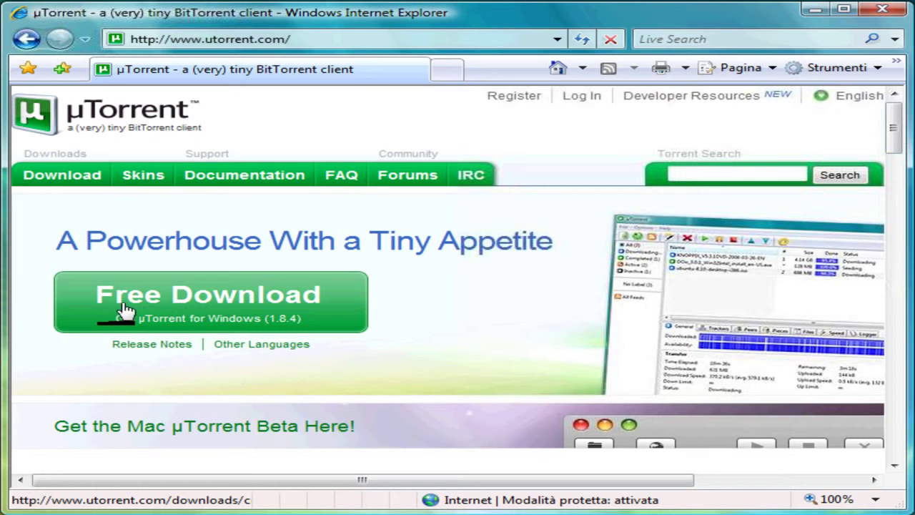
pyautogui.click(214, 304)
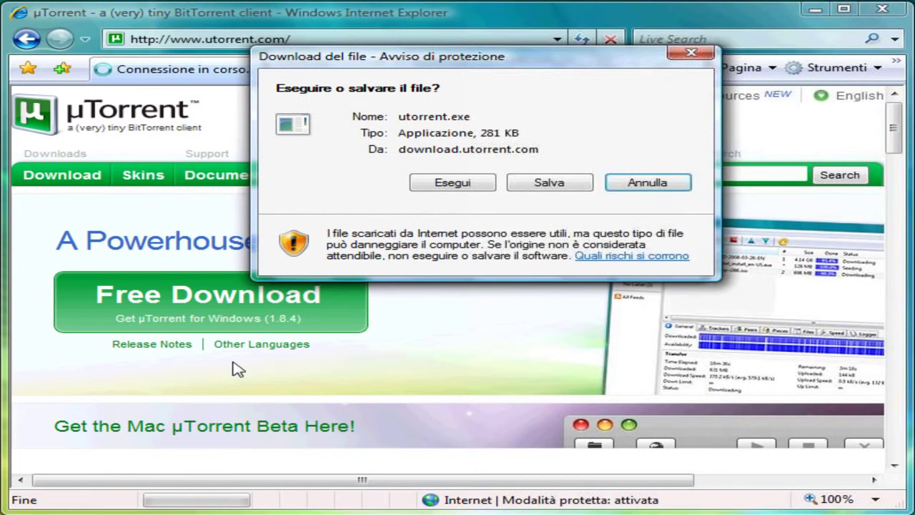
pyautogui.moveTo(493, 56); pyautogui.dragTo(447, 99)
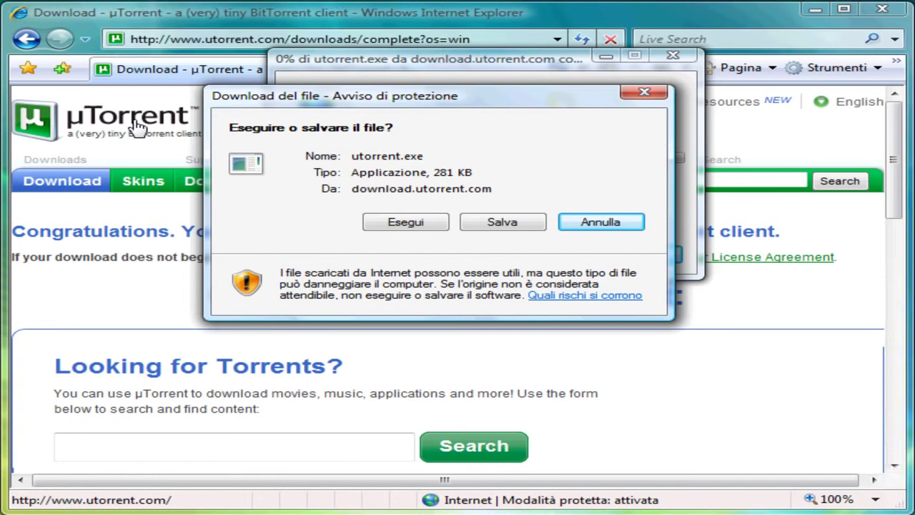
pyautogui.click(503, 222)
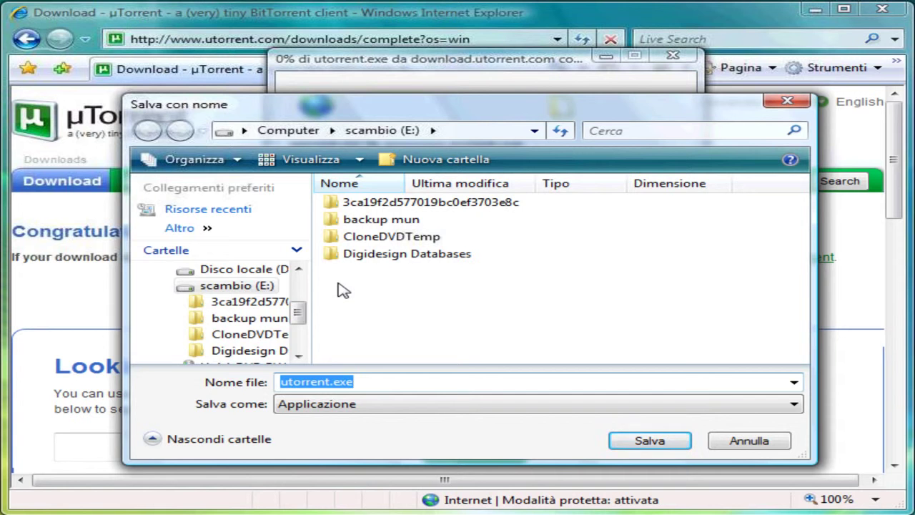
pyautogui.moveTo(300, 318); pyautogui.dragTo(309, 290)
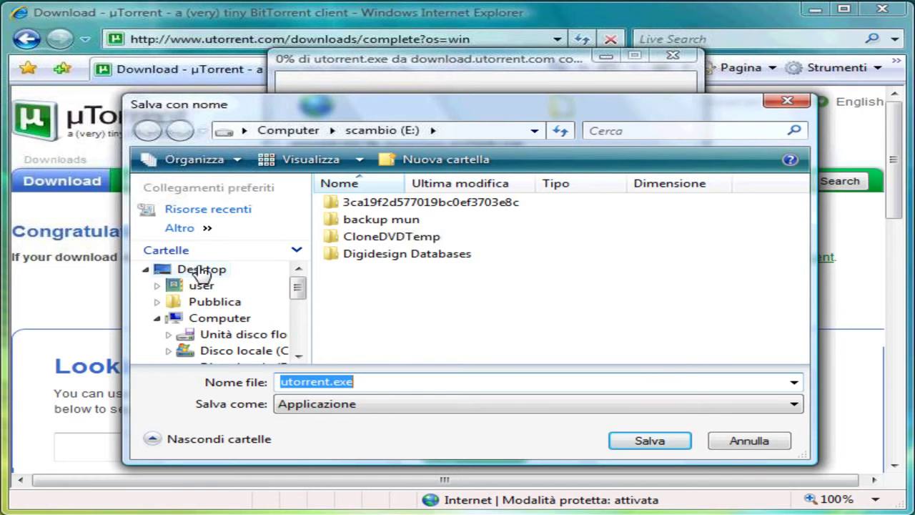
pyautogui.click(202, 275)
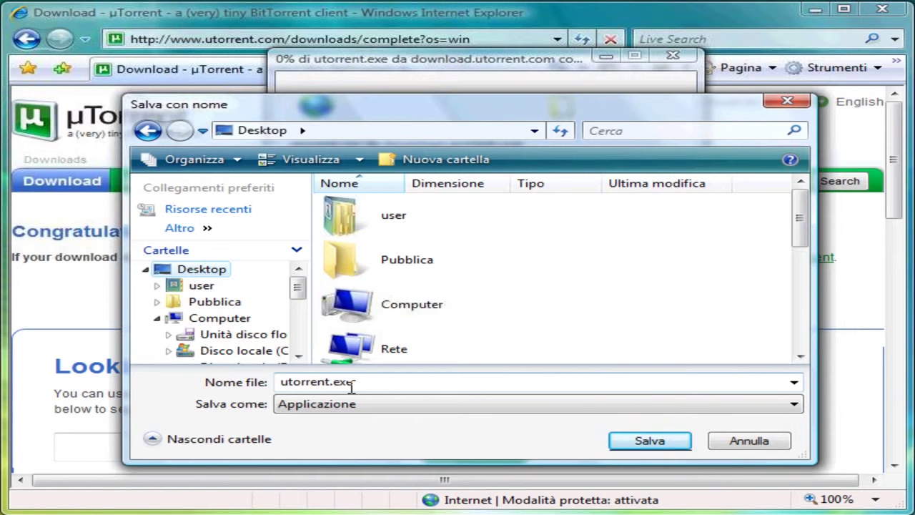
pyautogui.click(638, 448)
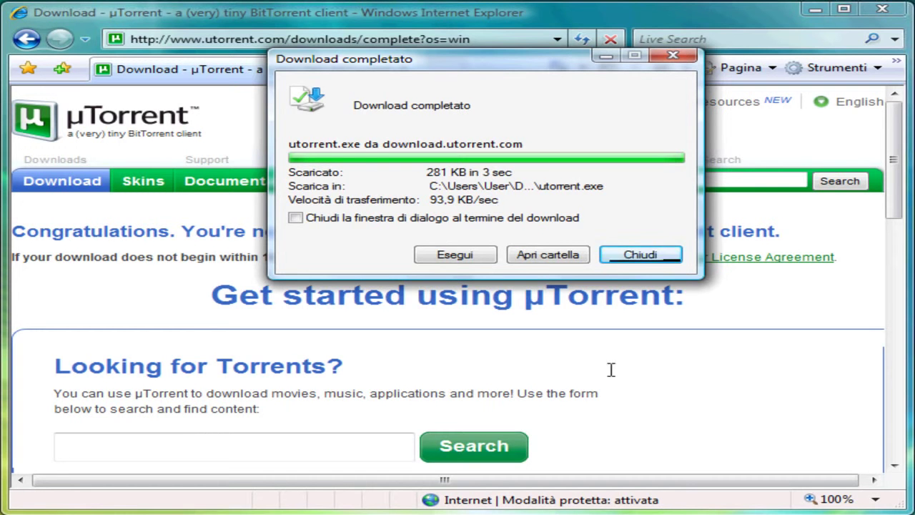
# Close the completed download dialog and the browser, and bring the utorrent.exe icon into the open area of the desktop.
pyautogui.click(656, 257)
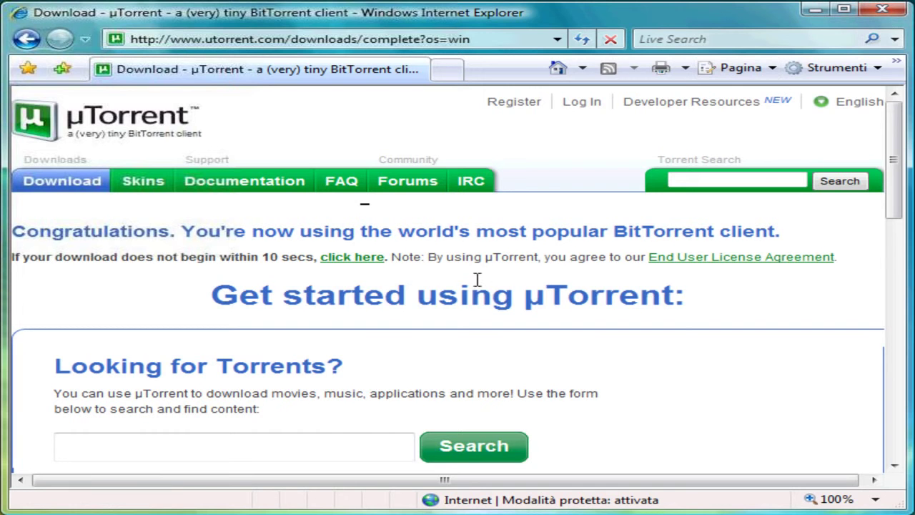
pyautogui.click(886, 10)
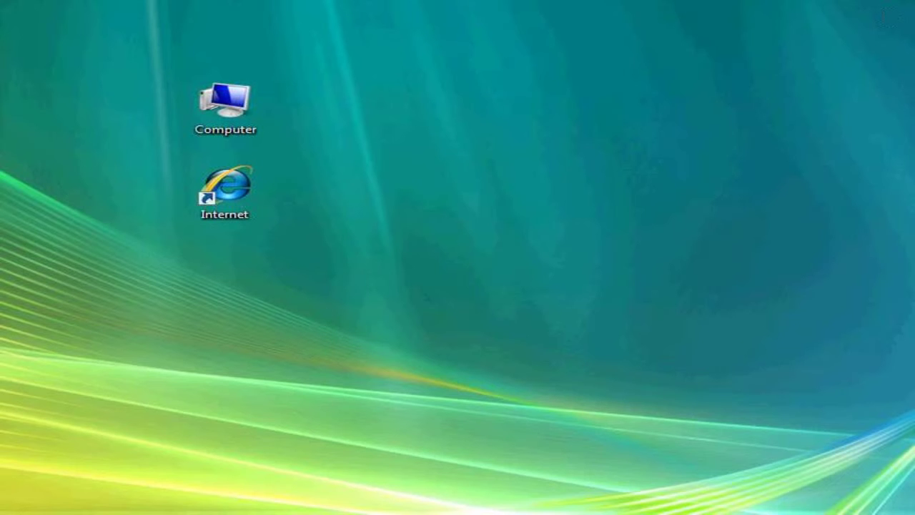
pyautogui.moveTo(136, 235); pyautogui.dragTo(497, 181)
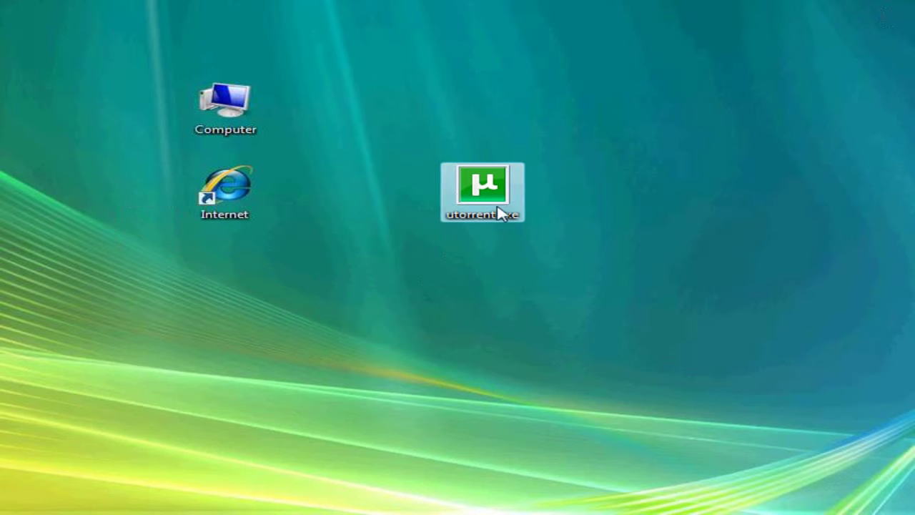
pyautogui.moveTo(494, 197)
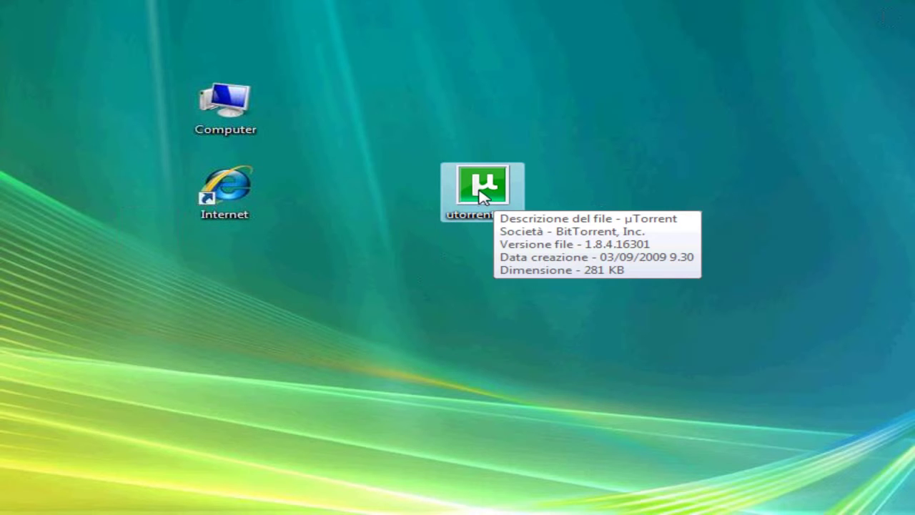
pyautogui.doubleClick(481, 198)
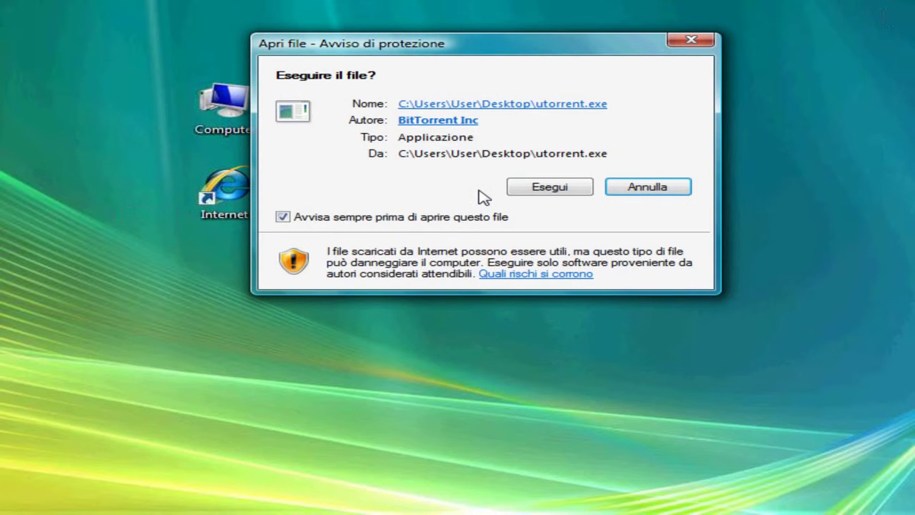
pyautogui.moveTo(474, 47); pyautogui.dragTo(460, 84)
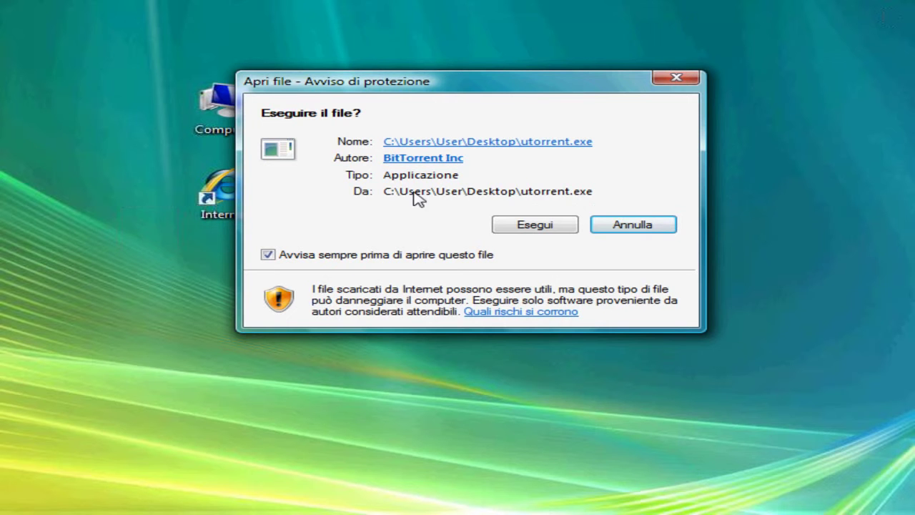
pyautogui.click(627, 232)
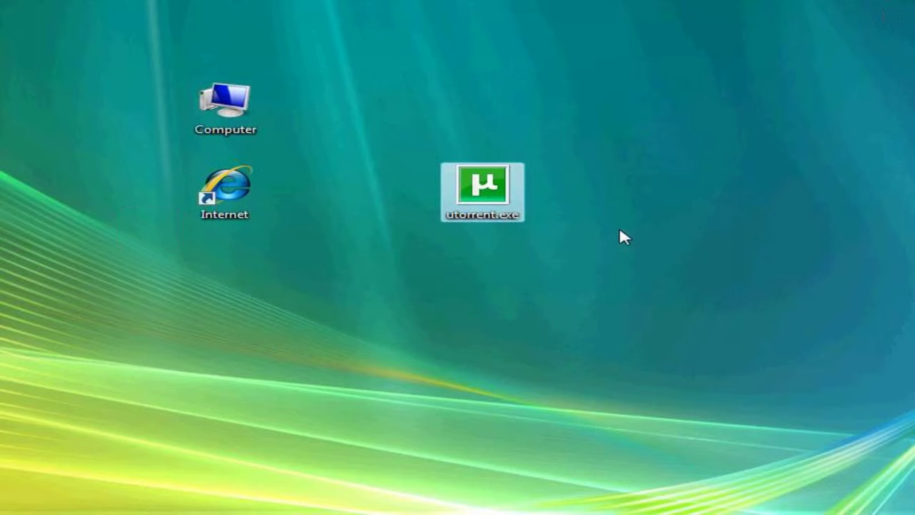
# Scan utorrent.exe on the desktop with the avast! antivirus.
pyautogui.rightClick(485, 188)
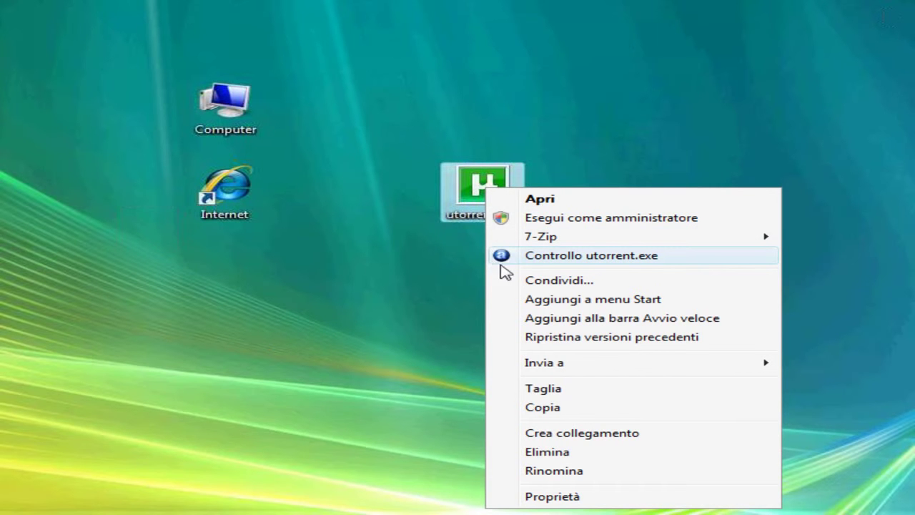
pyautogui.click(584, 257)
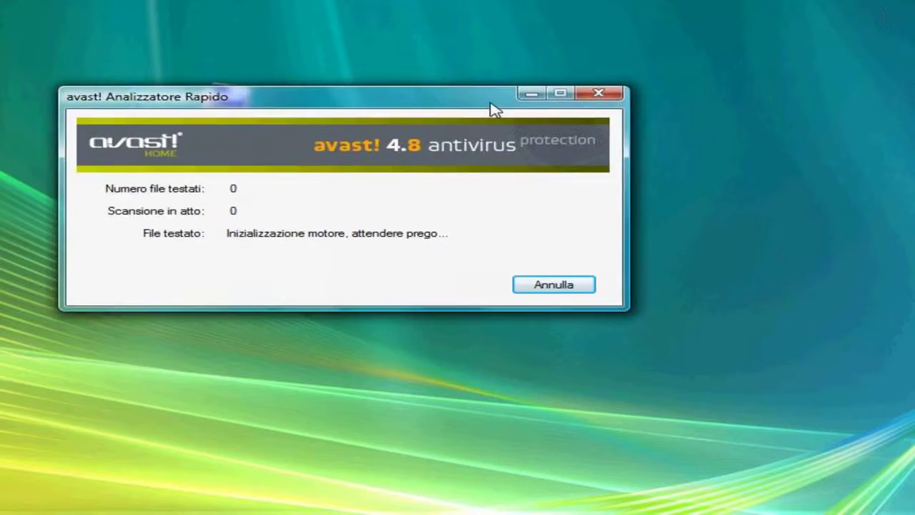
pyautogui.moveTo(492, 105); pyautogui.dragTo(550, 100)
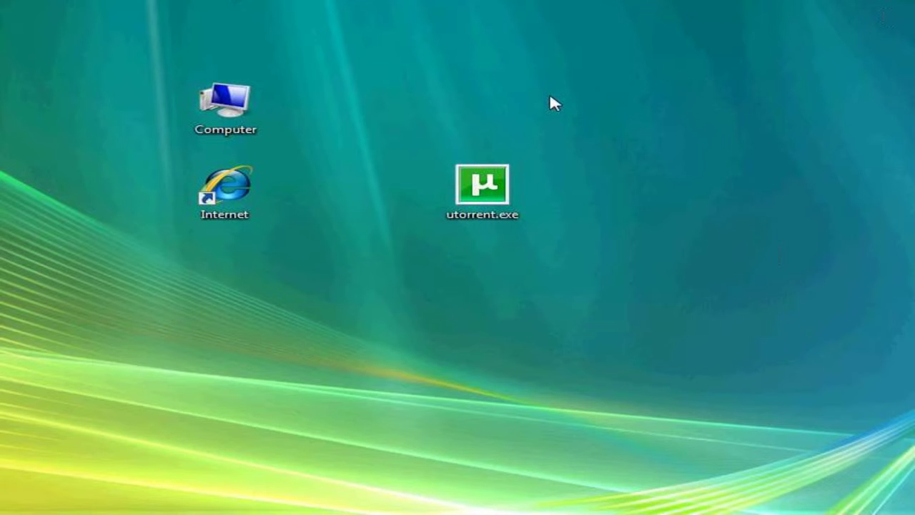
# Run utorrent.exe and advance the setup through the welcome and scam warning pages to the licence agreement.
pyautogui.click(483, 182)
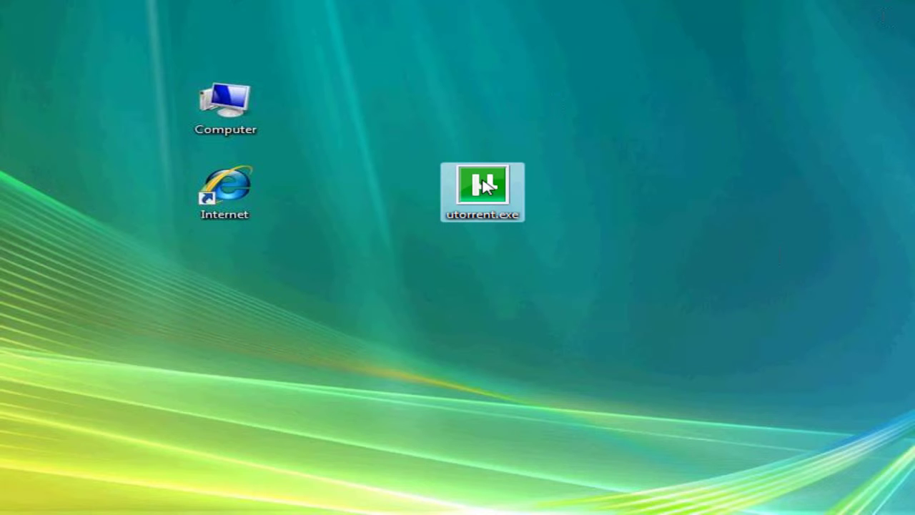
pyautogui.doubleClick(491, 197)
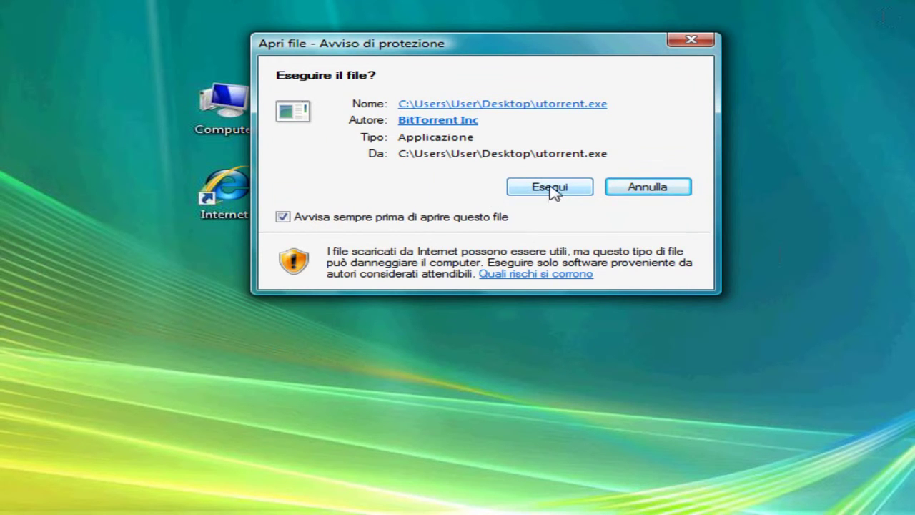
pyautogui.click(551, 189)
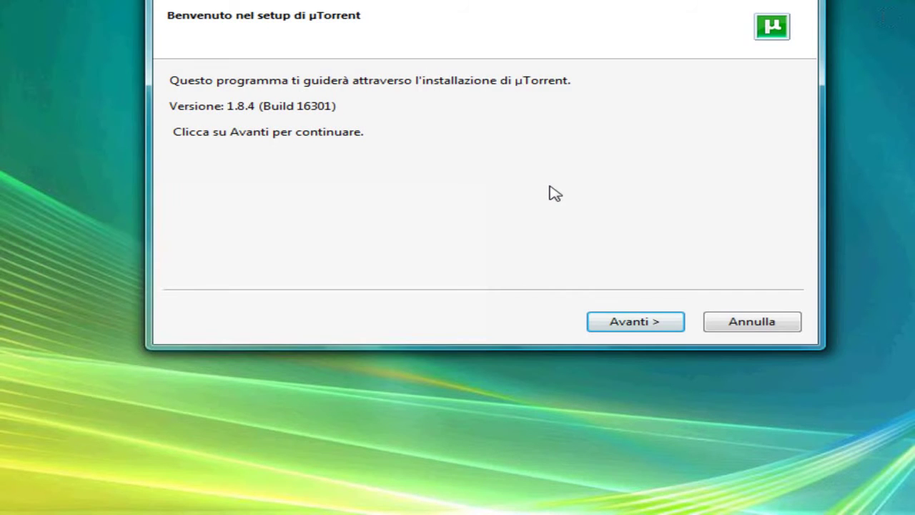
pyautogui.moveTo(490, 0); pyautogui.dragTo(474, 68)
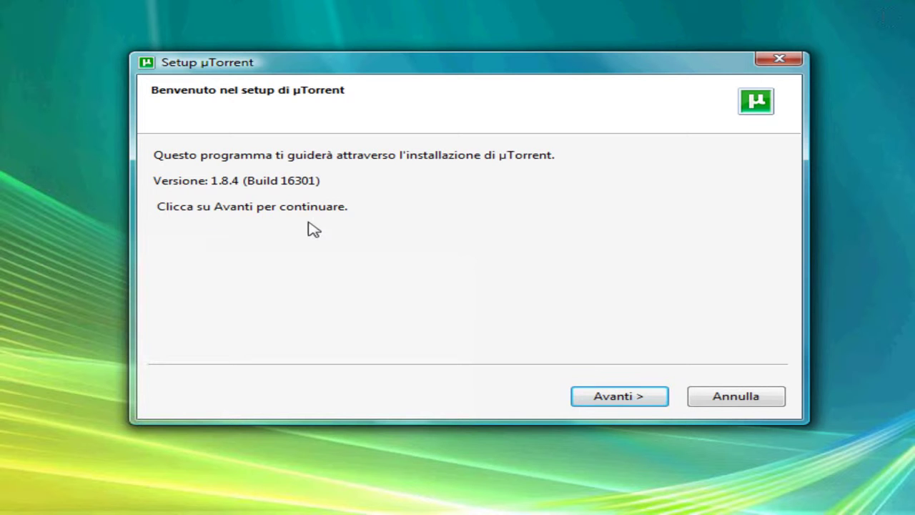
pyautogui.click(617, 405)
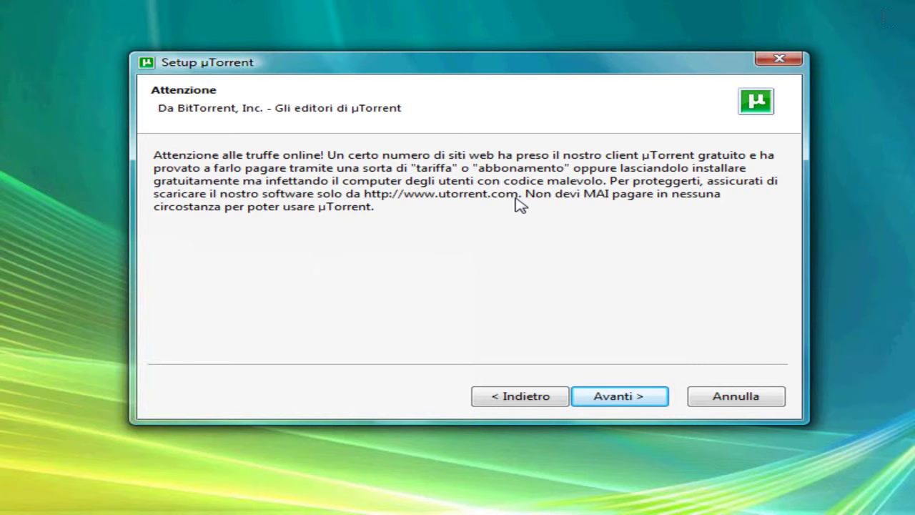
pyautogui.click(609, 404)
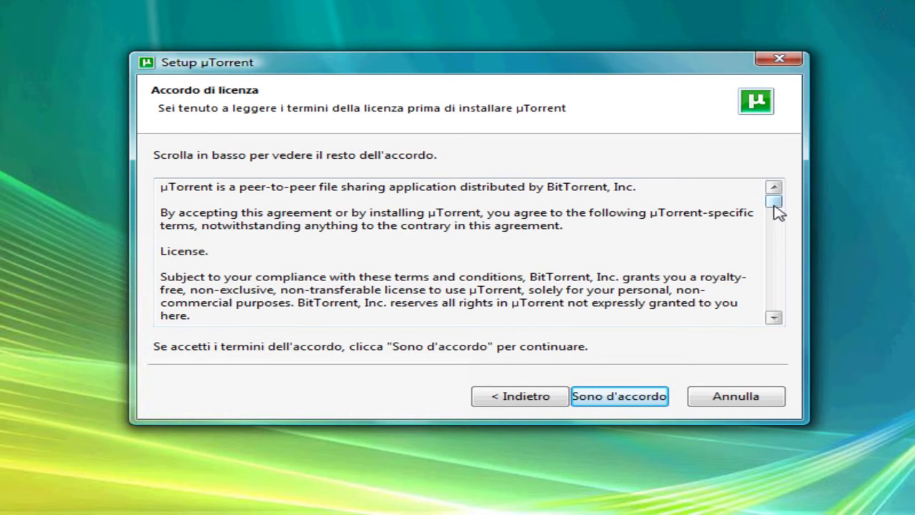
# Read through the licence agreement down to the Automatic Uploading section and return to its beginning.
pyautogui.moveTo(777, 210); pyautogui.dragTo(782, 210)
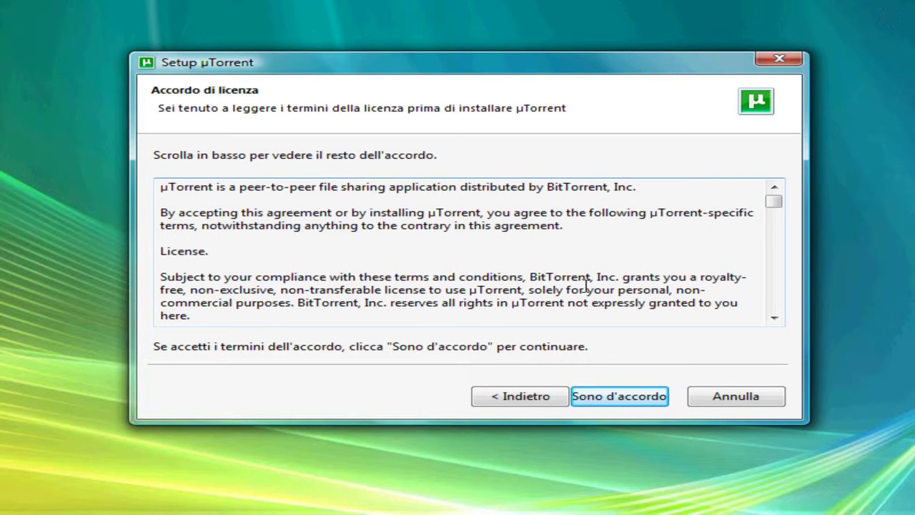
pyautogui.click(774, 318)
pyautogui.click(774, 317)
pyautogui.click(774, 317)
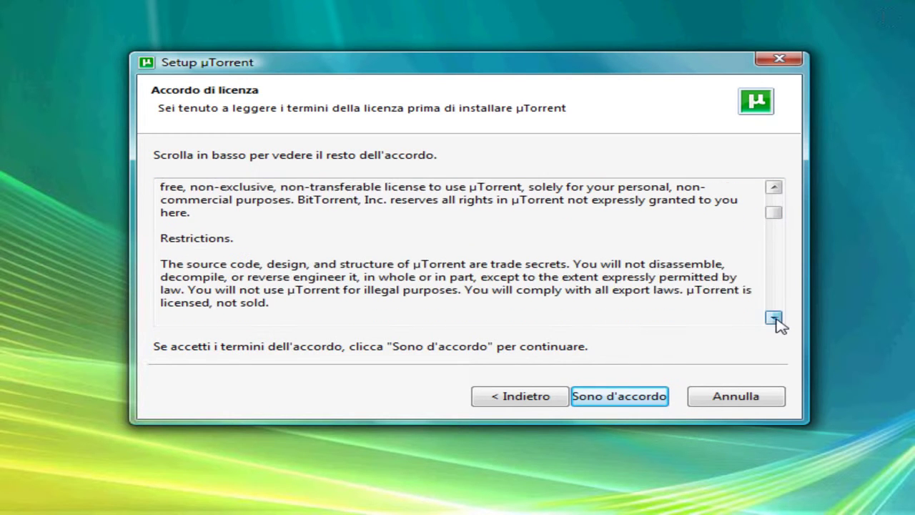
pyautogui.click(774, 318)
pyautogui.click(773, 317)
pyautogui.click(774, 318)
pyautogui.click(774, 317)
pyautogui.click(774, 317)
pyautogui.click(774, 318)
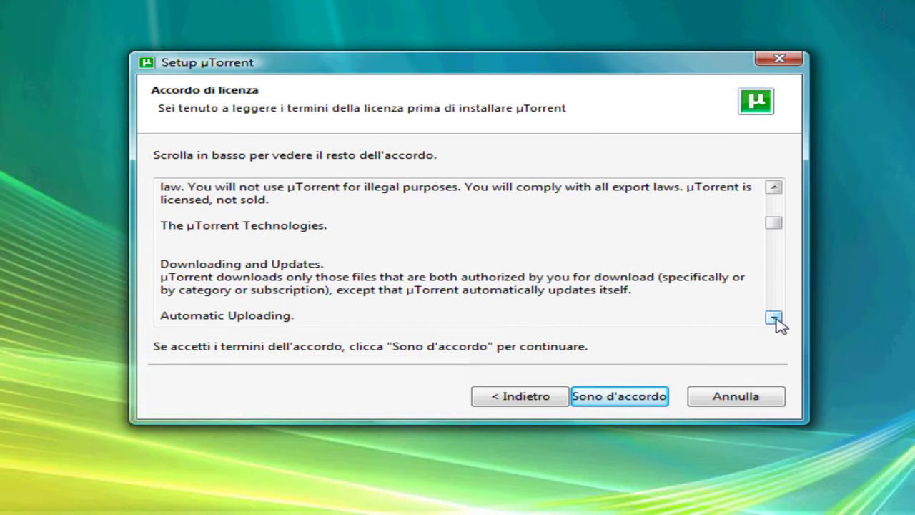
pyautogui.click(774, 318)
pyautogui.click(774, 317)
pyautogui.click(774, 318)
pyautogui.click(774, 317)
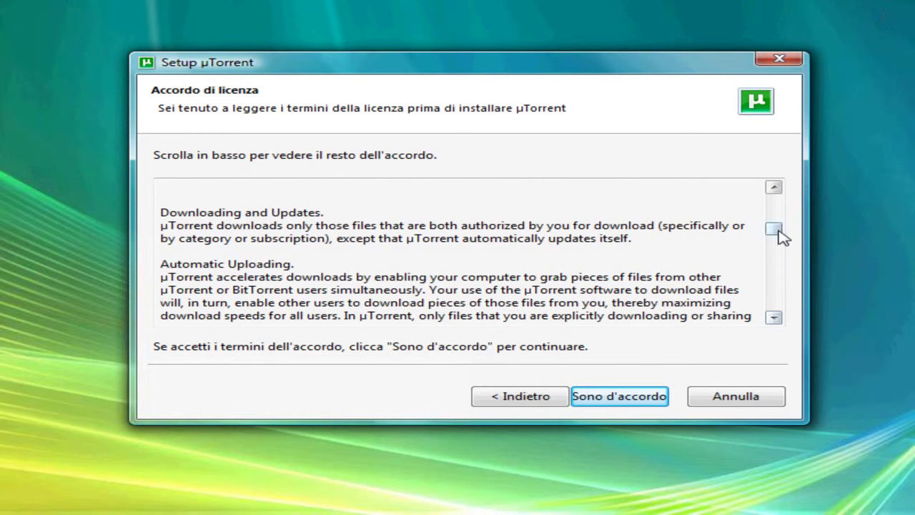
pyautogui.moveTo(778, 230); pyautogui.dragTo(777, 194)
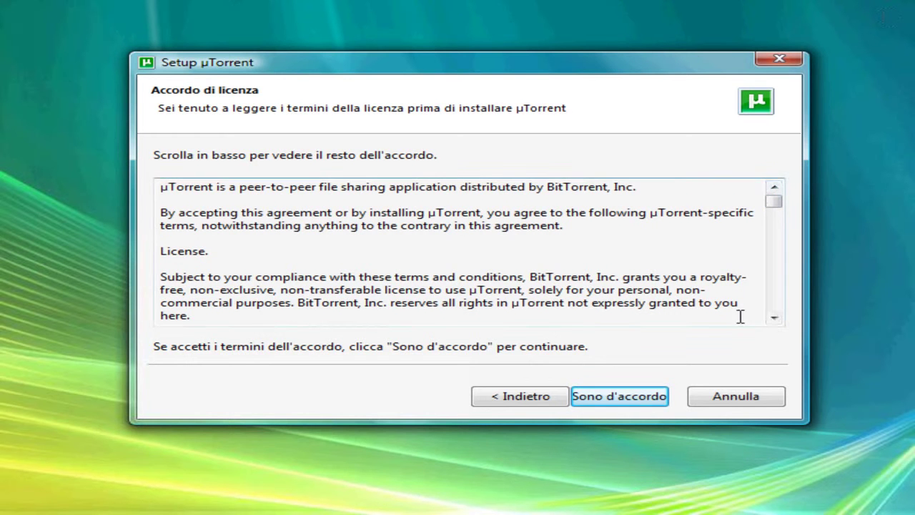
# Examine the Restrictions section of the licence agreement, highlighting the passage on the source code and trade secrets.
pyautogui.click(774, 317)
pyautogui.click(774, 318)
pyautogui.click(774, 317)
pyautogui.click(774, 317)
pyautogui.click(774, 317)
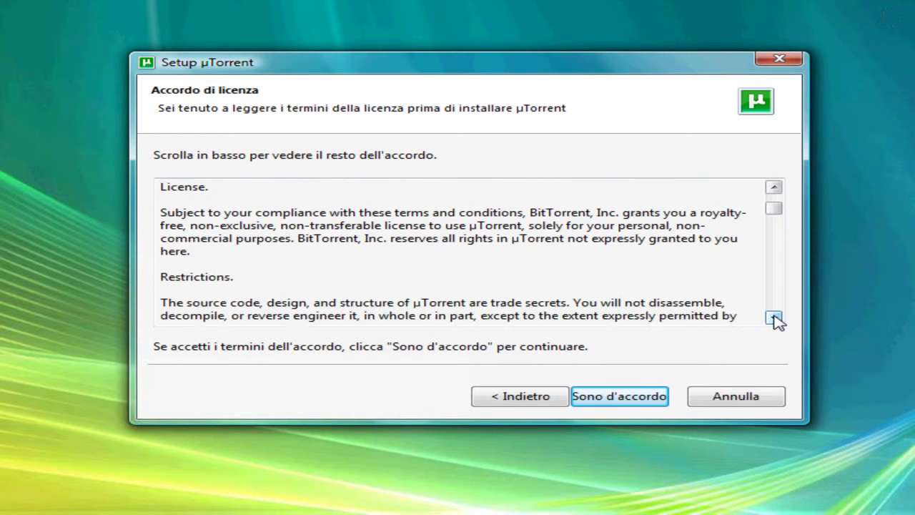
pyautogui.click(774, 318)
pyautogui.click(774, 318)
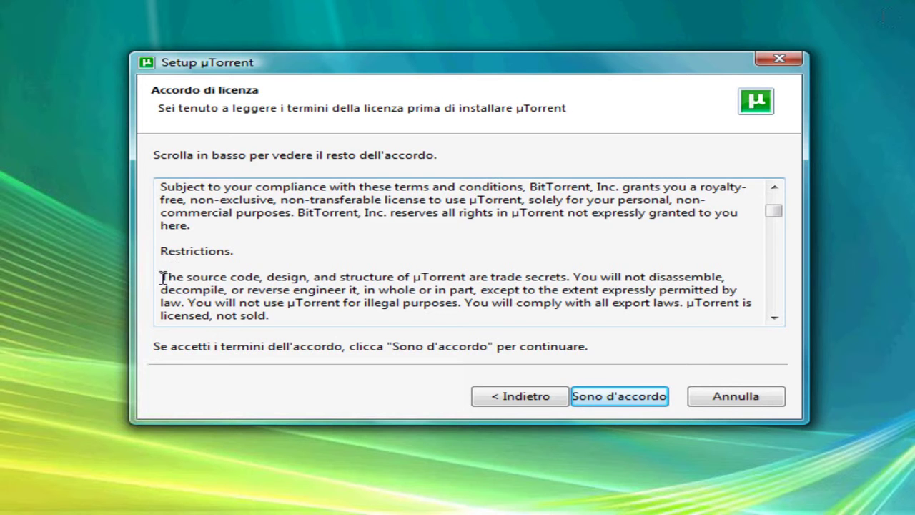
pyautogui.moveTo(161, 278); pyautogui.dragTo(267, 276)
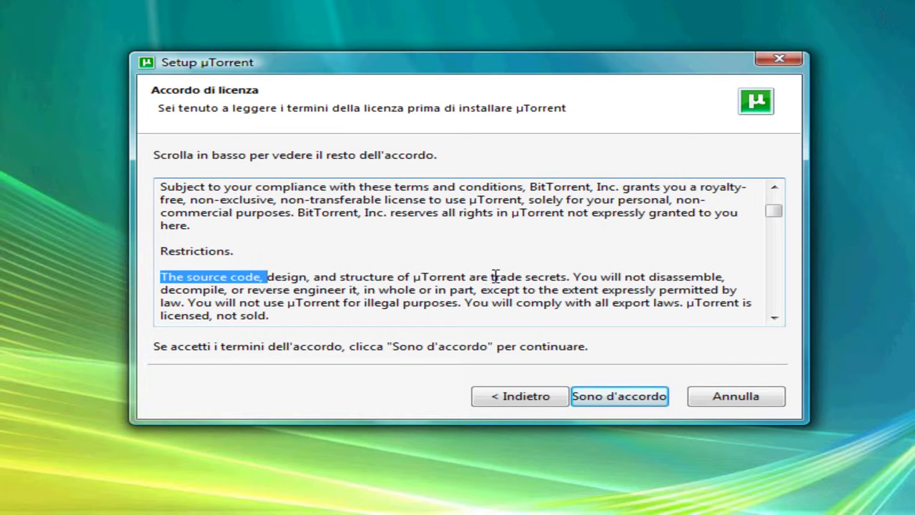
pyautogui.moveTo(491, 277); pyautogui.dragTo(567, 273)
pyautogui.click(566, 273)
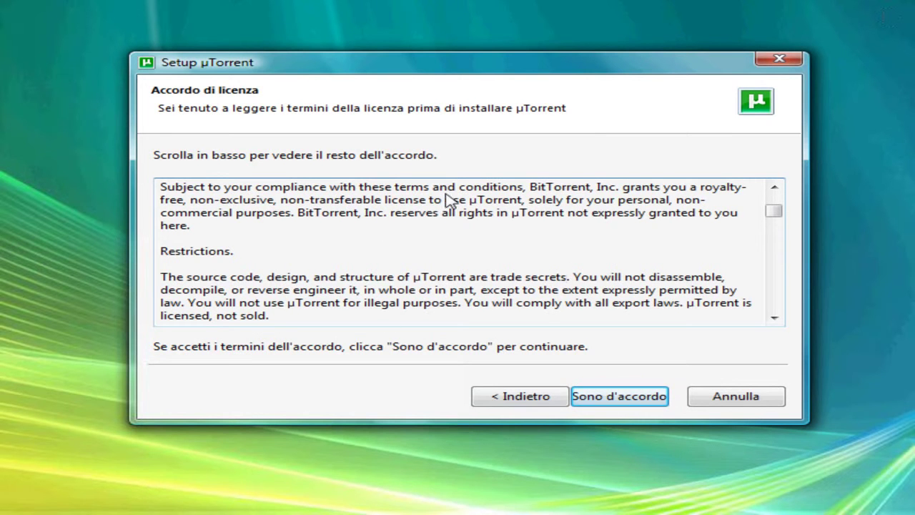
# Accept the licence and the default installation folder and shortcuts, and disable starting µTorrent with Windows on the configuration page.
pyautogui.click(617, 398)
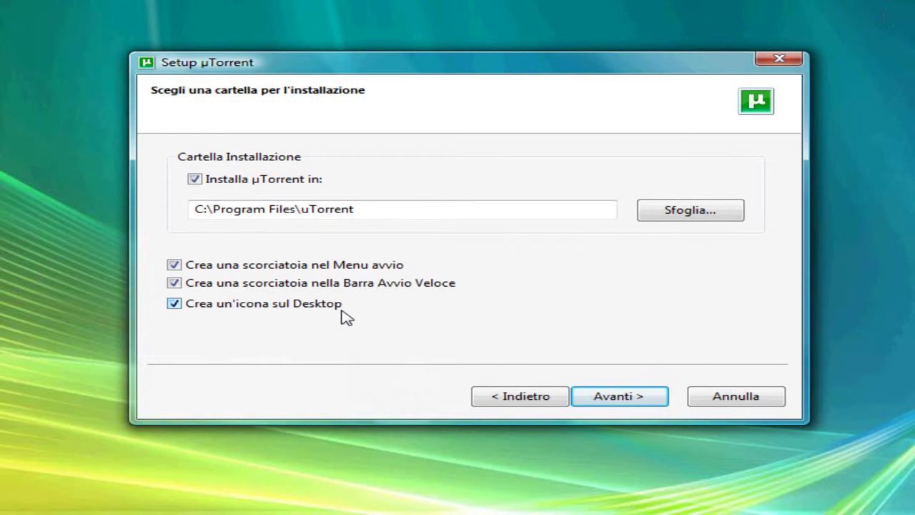
pyautogui.click(619, 399)
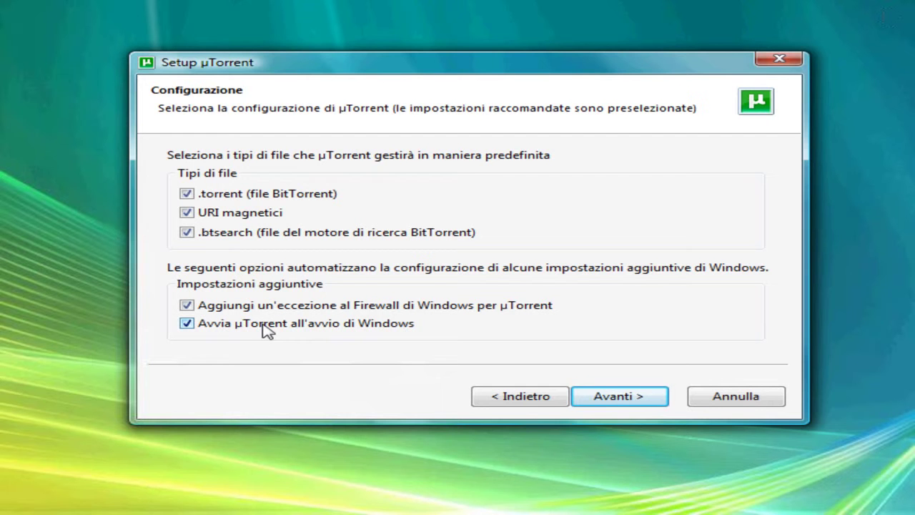
pyautogui.click(187, 324)
pyautogui.click(636, 402)
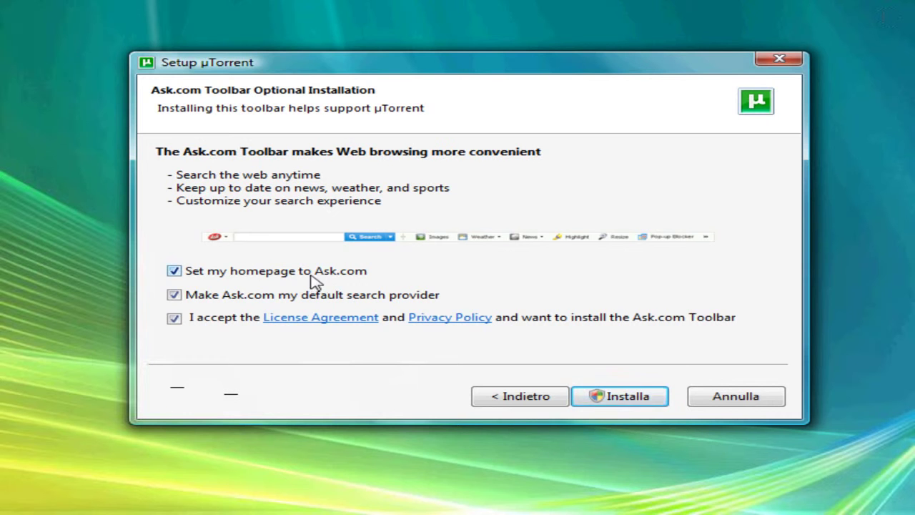
# Decline the Ask.com homepage, default search provider and toolbar, and install µTorrent, allowing utorrent.exe to run.
pyautogui.click(175, 271)
pyautogui.click(175, 295)
pyautogui.click(174, 317)
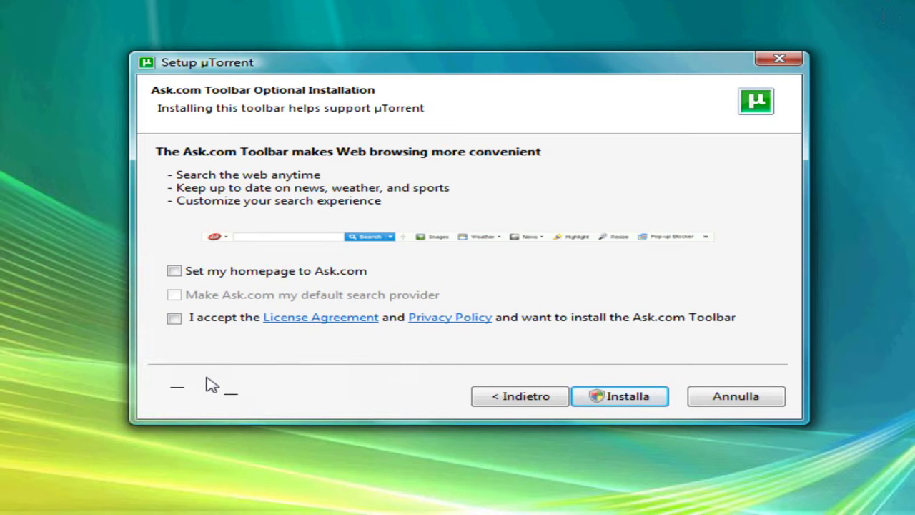
pyautogui.click(595, 399)
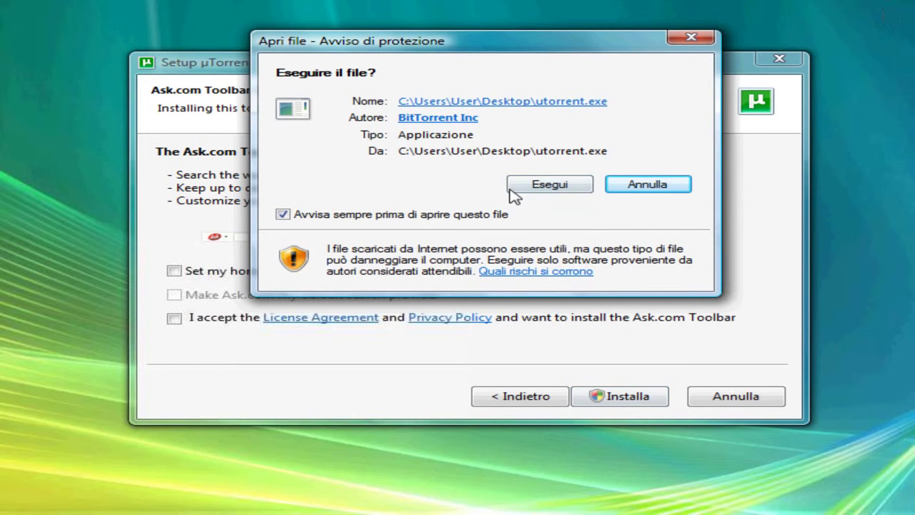
pyautogui.click(549, 186)
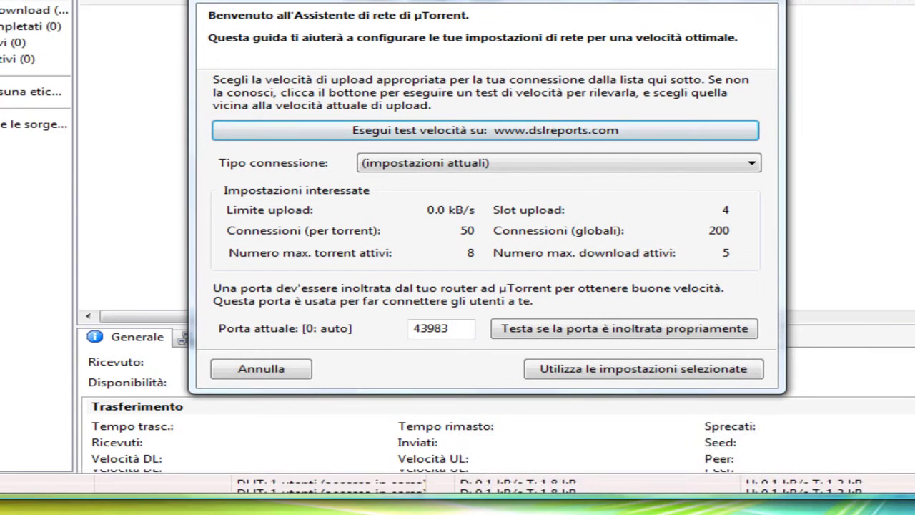
# Resize the µTorrent window to fit the visible screen and move the network assistant dialog fully into view.
pyautogui.moveTo(66, 9); pyautogui.dragTo(66, 5)
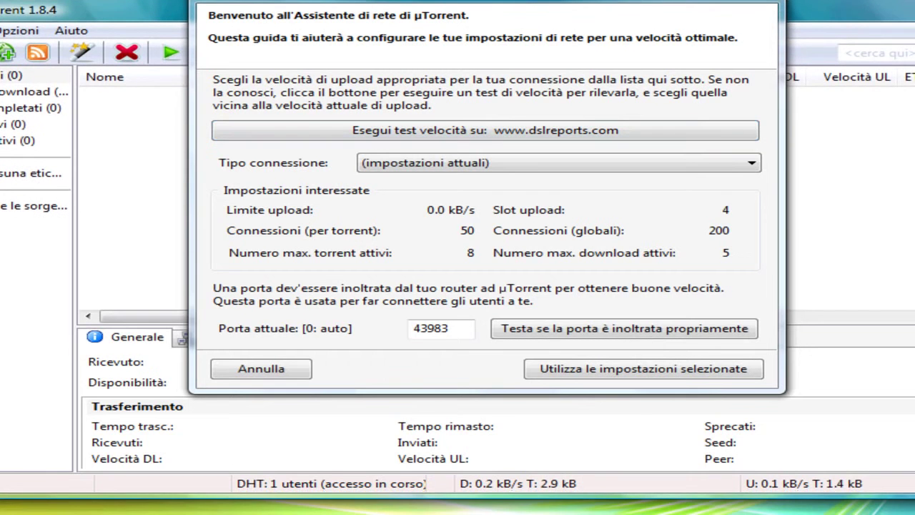
pyautogui.moveTo(10, 122); pyautogui.dragTo(9, 122)
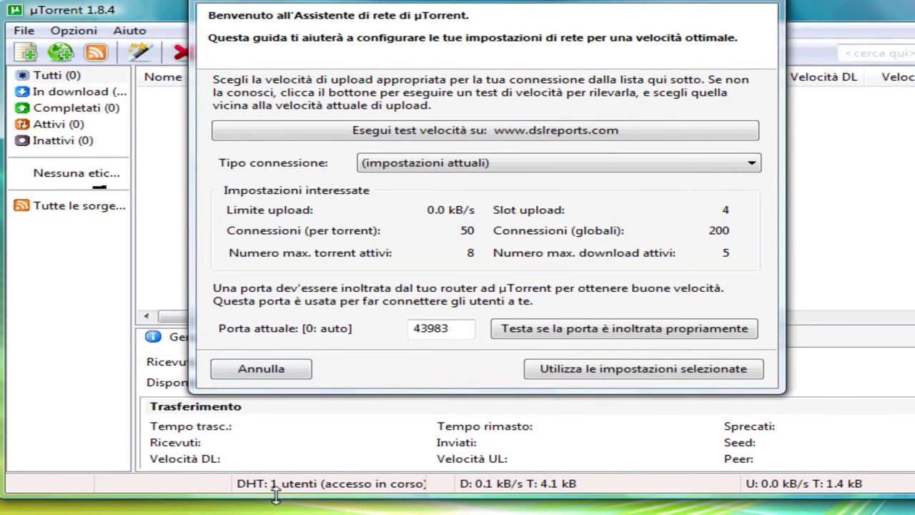
pyautogui.moveTo(276, 492); pyautogui.dragTo(277, 503)
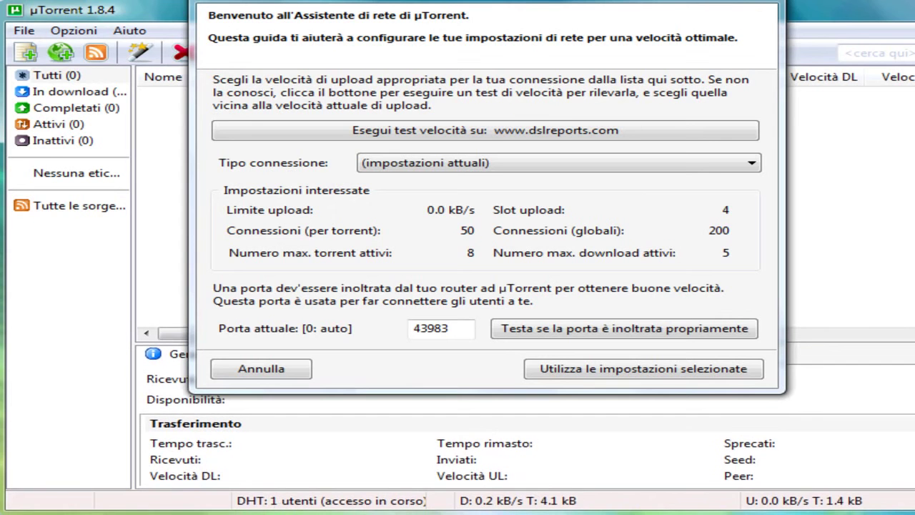
pyautogui.moveTo(914, 258)
pyautogui.mouseDown()
pyautogui.moveTo(858, 257)
pyautogui.moveTo(906, 258)
pyautogui.mouseUp()
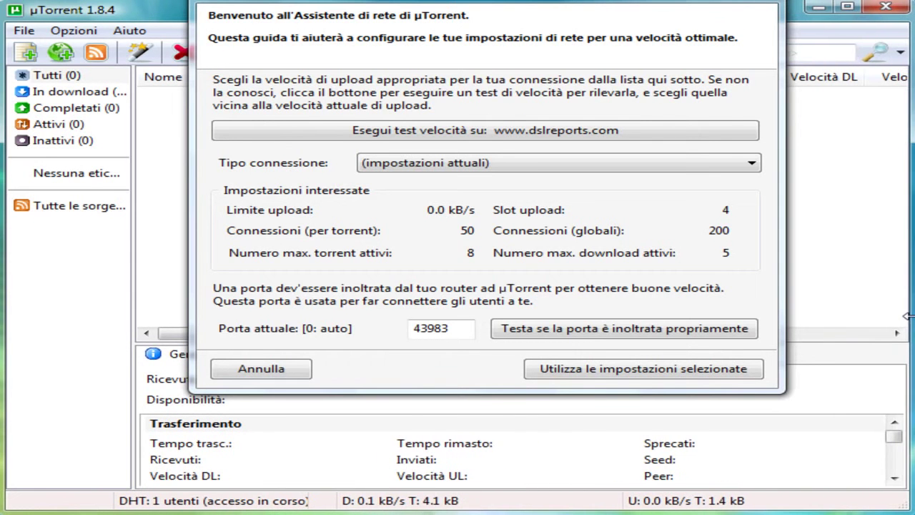
pyautogui.moveTo(632, 11); pyautogui.dragTo(639, 78)
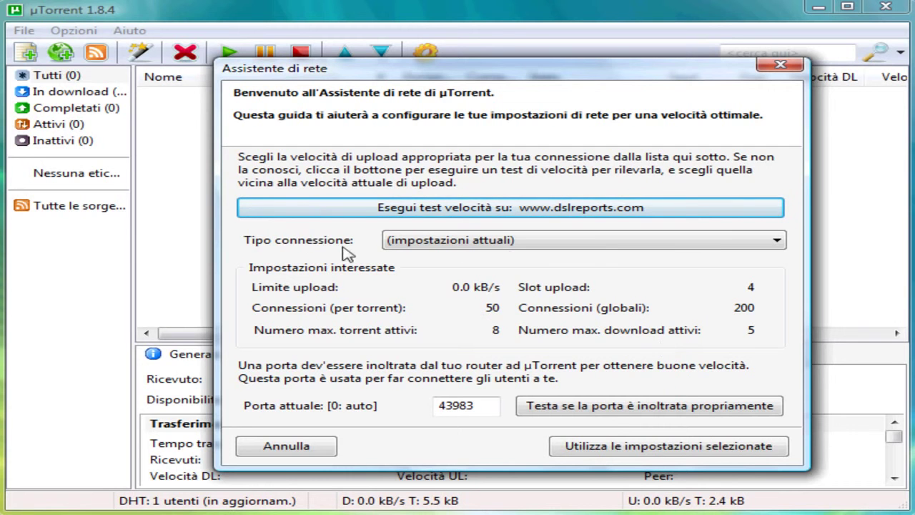
# Set the connection type to xx/10Mbit in the network assistant and apply the selected settings.
pyautogui.click(776, 240)
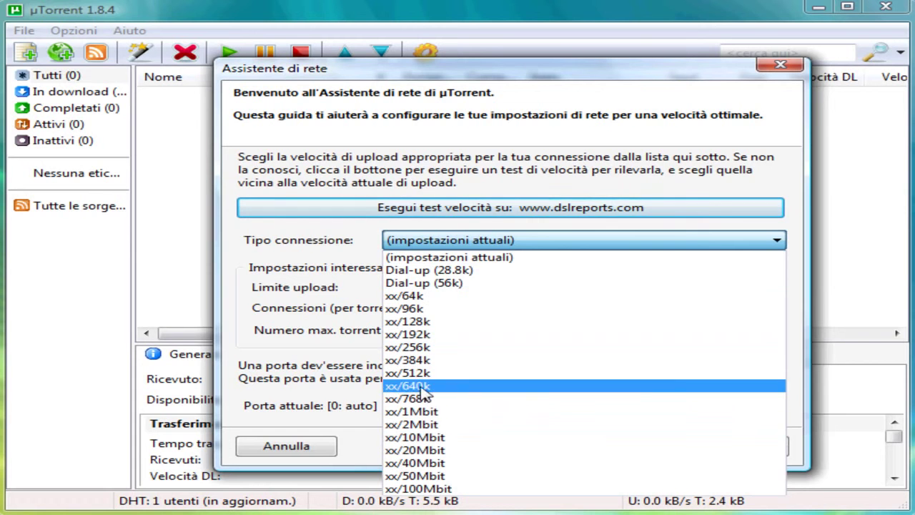
pyautogui.click(436, 440)
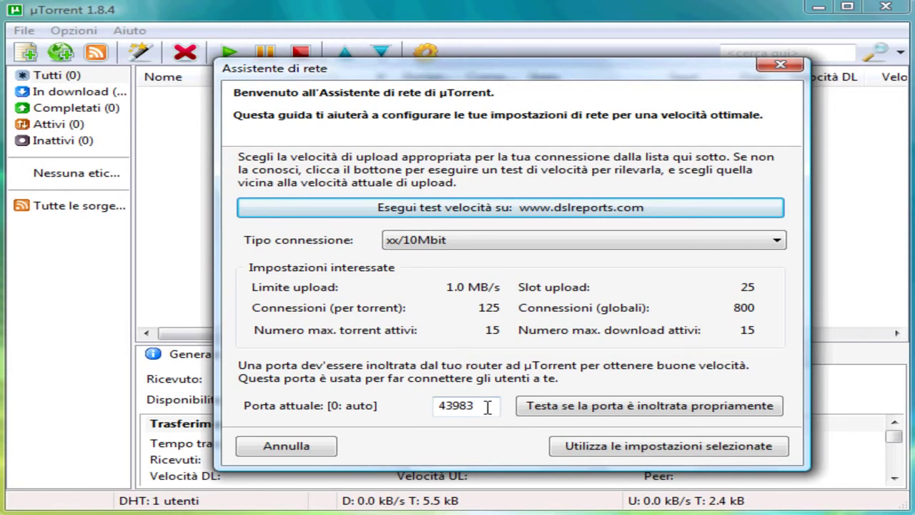
pyautogui.click(647, 455)
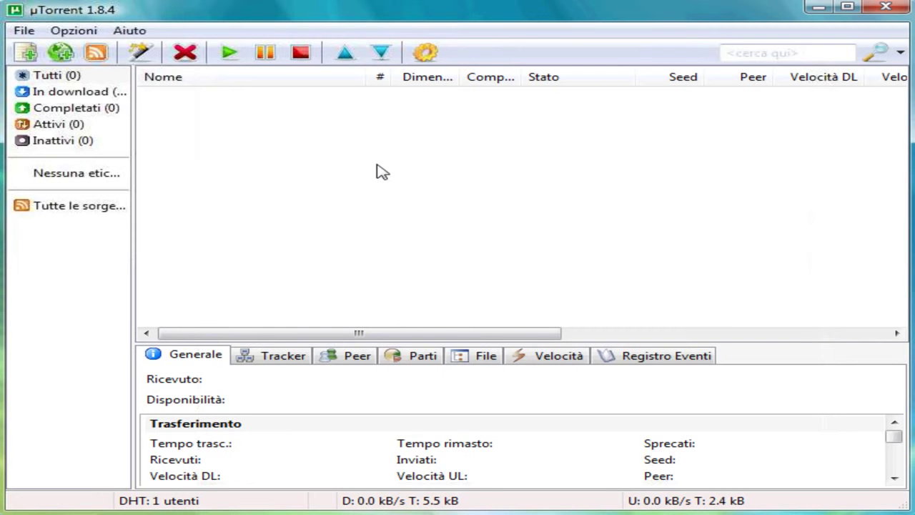
# Close the µTorrent window and place its desktop shortcut beside the utorrent.exe icon.
pyautogui.click(885, 9)
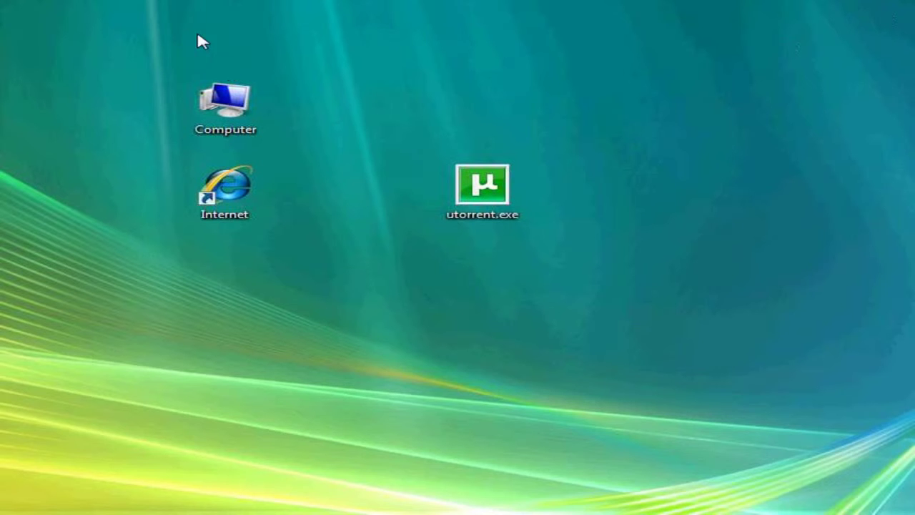
pyautogui.moveTo(157, 18); pyautogui.dragTo(389, 178)
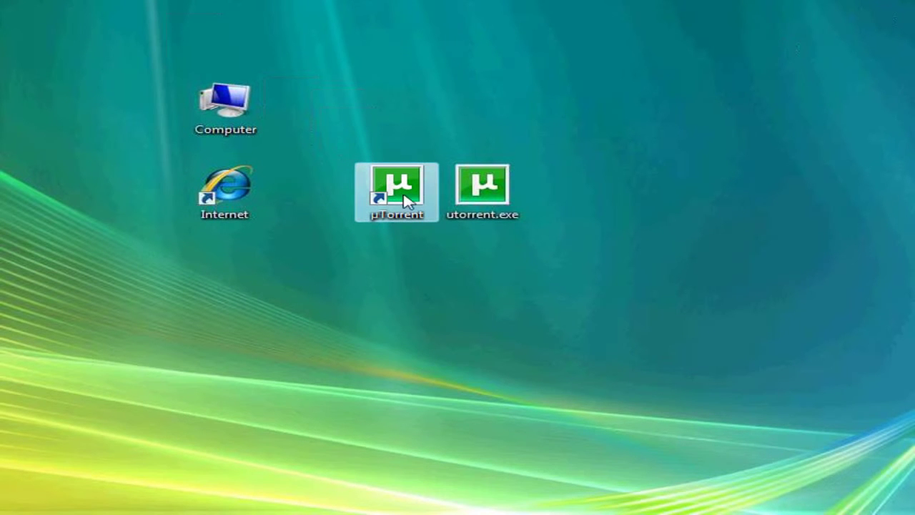
# Delete the utorrent.exe installer from the desktop by sending it to the Recycle Bin.
pyautogui.click(490, 196)
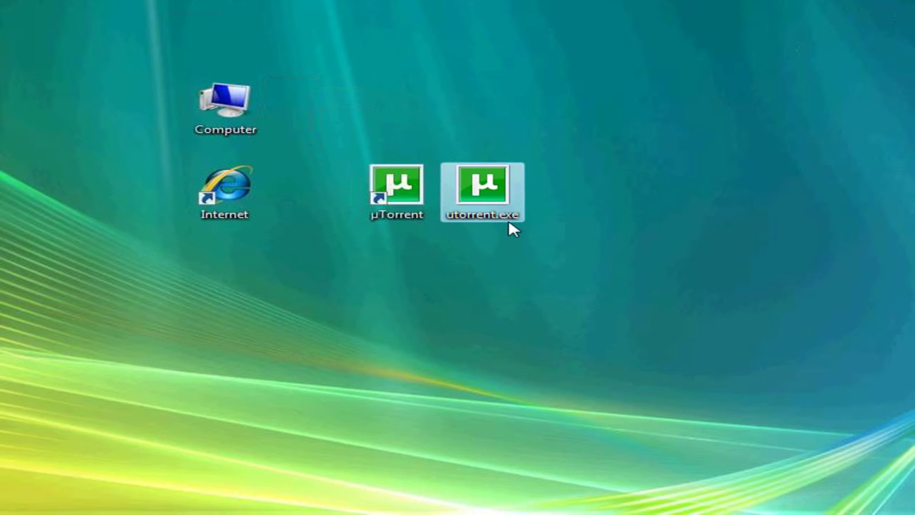
pyautogui.moveTo(510, 227)
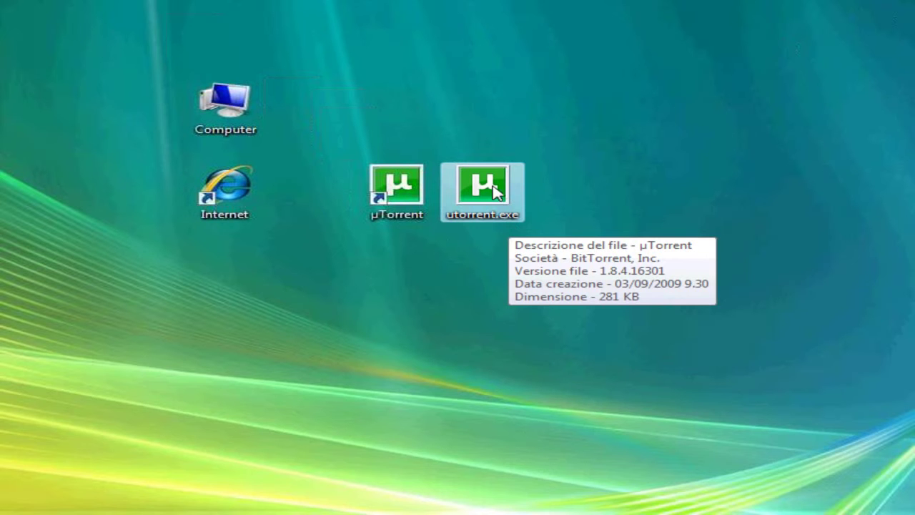
pyautogui.moveTo(407, 185)
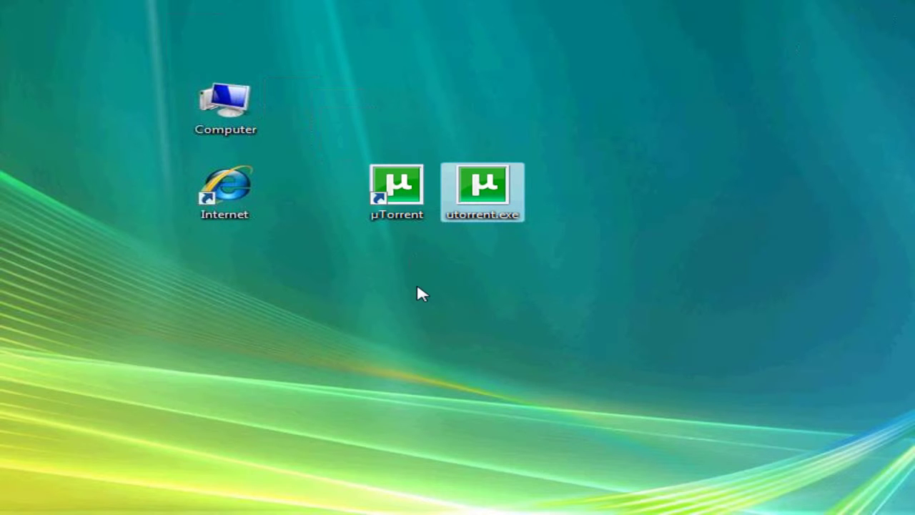
pyautogui.rightClick(484, 202)
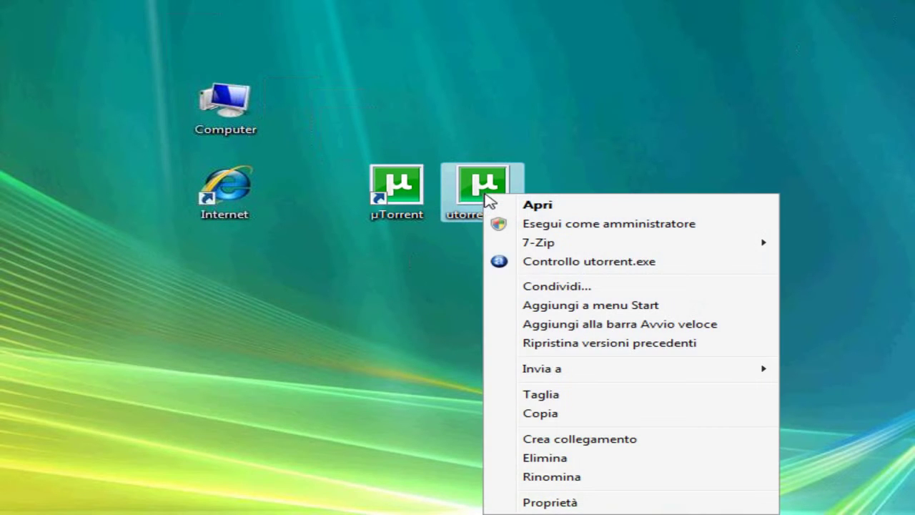
pyautogui.click(535, 459)
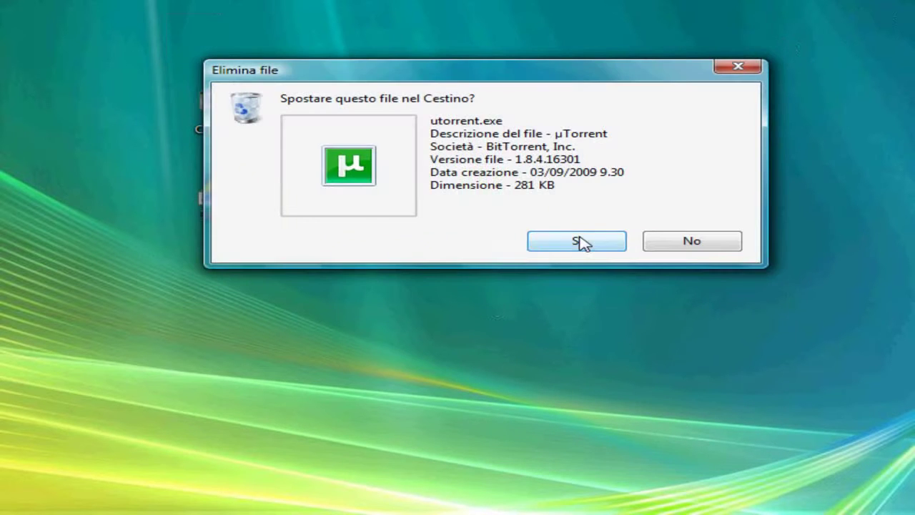
pyautogui.click(572, 243)
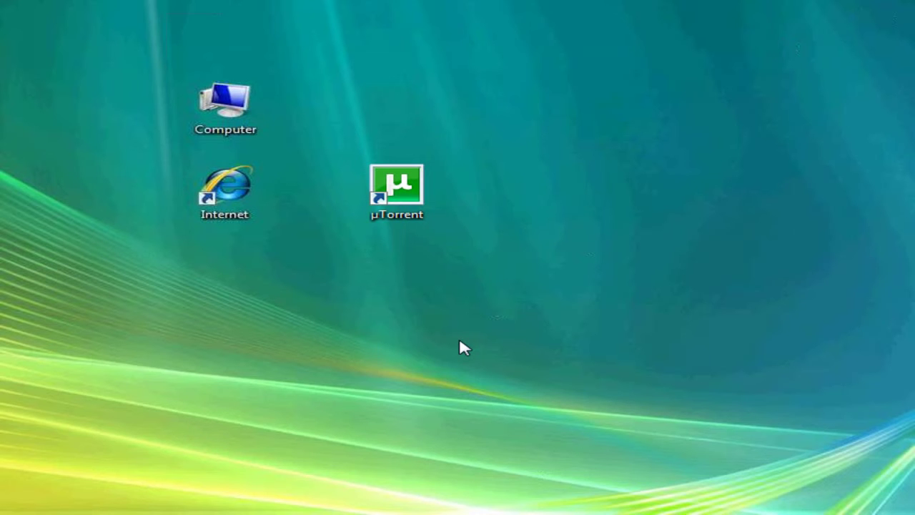
# Open Internet Explorer, search Google for "siti torrent" and look through the results.
pyautogui.doubleClick(236, 197)
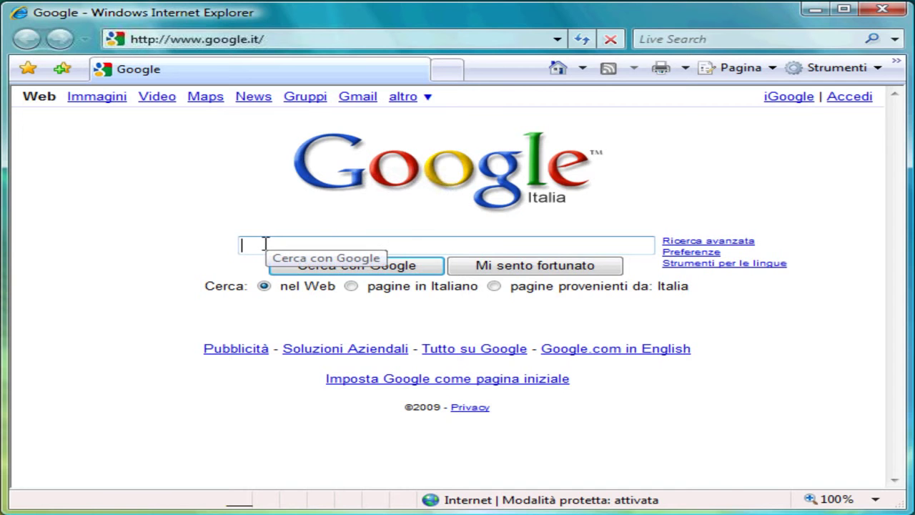
pyautogui.write('siti torrent')
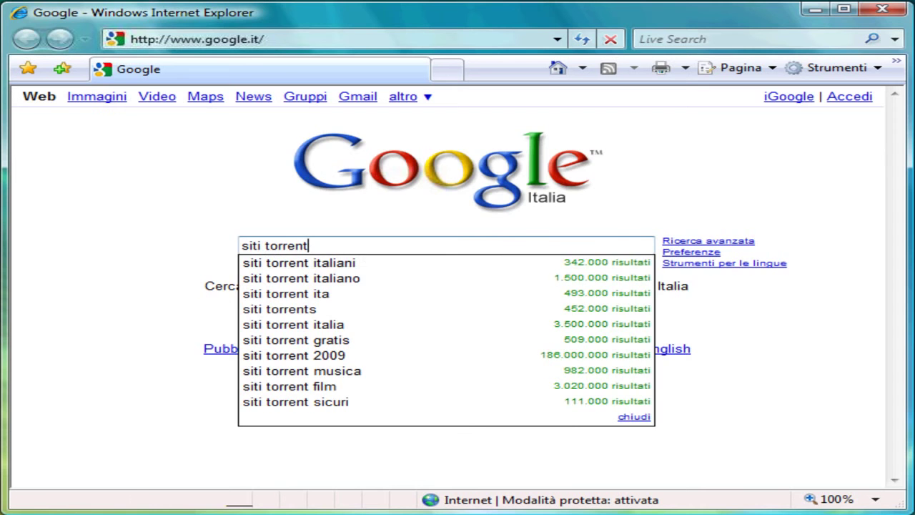
pyautogui.press('Return')
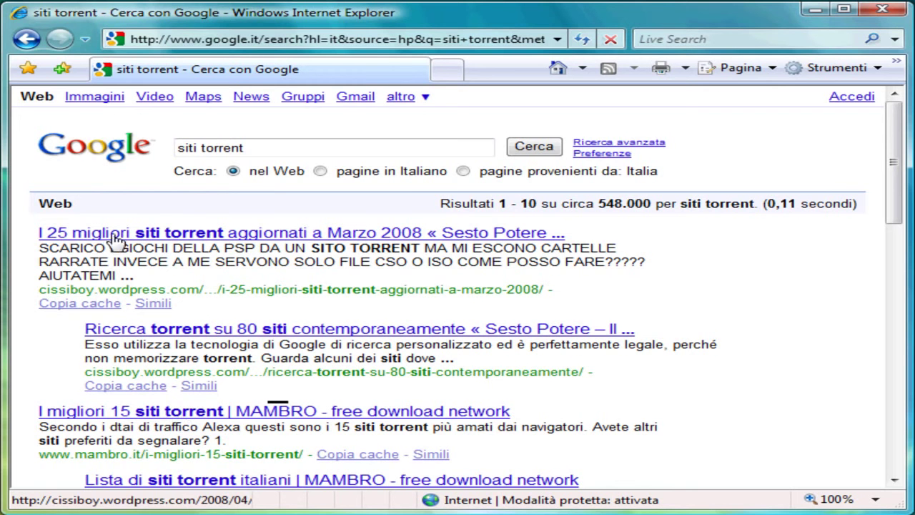
pyautogui.scroll(-2, 245, 370)
pyautogui.scroll(-2, 246, 370)
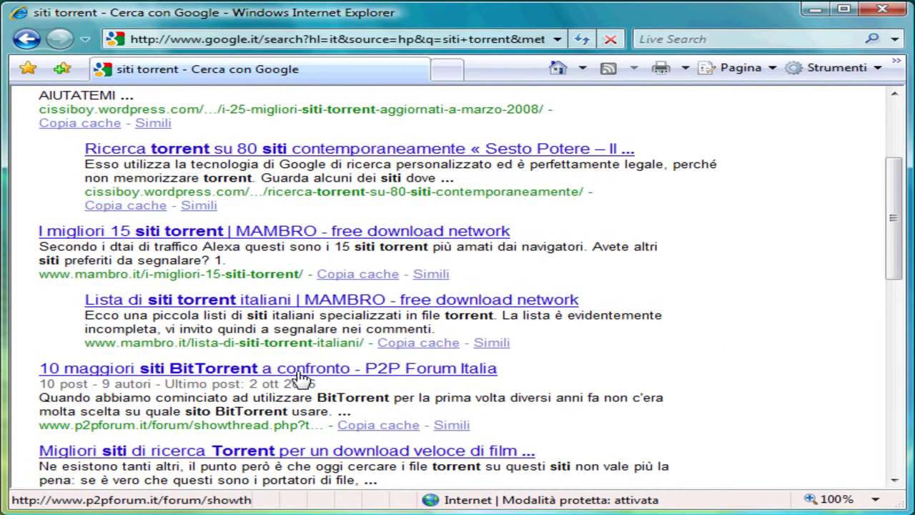
# Open the Google result "I 25 migliori siti torrent aggiornati a Marzo 2008" and follow the mininova.org link in its ranking.
pyautogui.scroll(4, 367, 370)
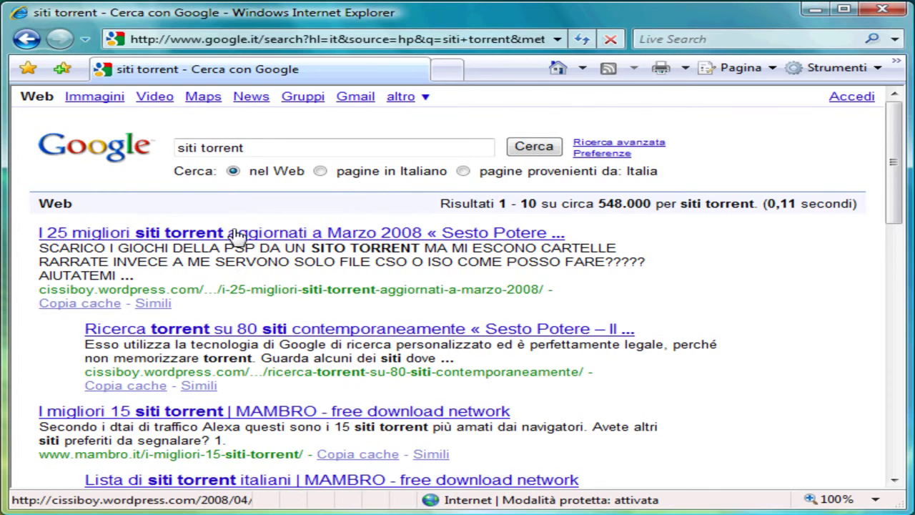
pyautogui.click(88, 235)
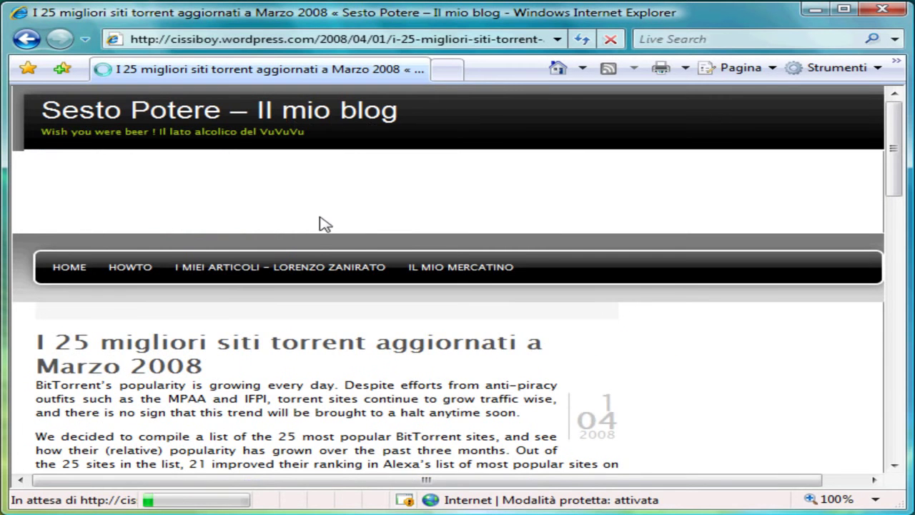
pyautogui.scroll(-3, 292, 263)
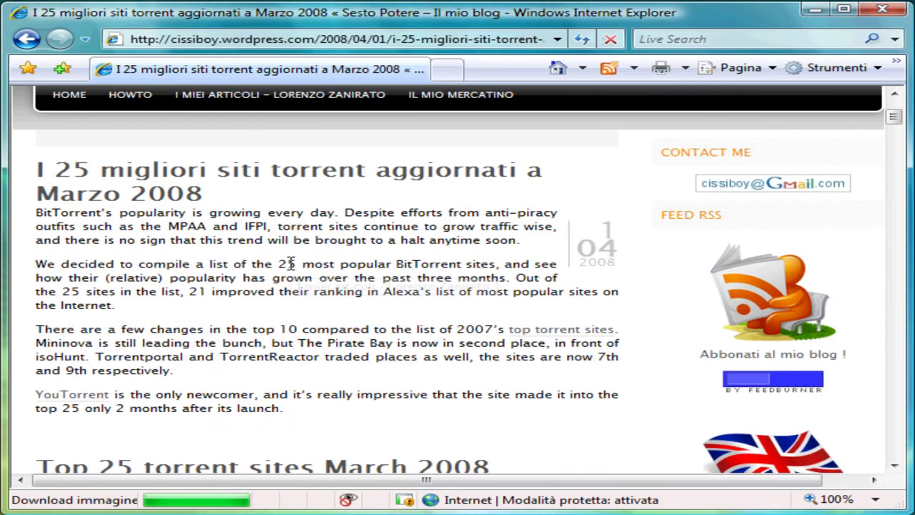
pyautogui.scroll(-5, 291, 263)
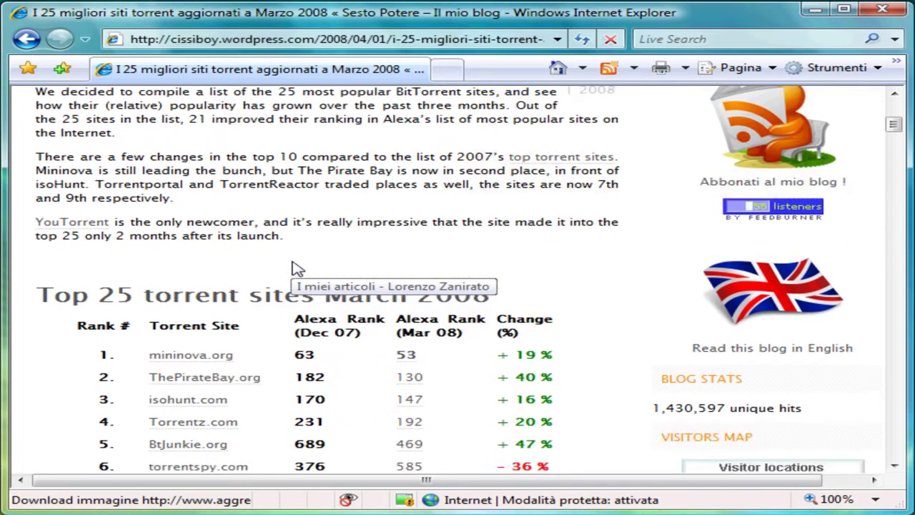
pyautogui.scroll(-1, 298, 266)
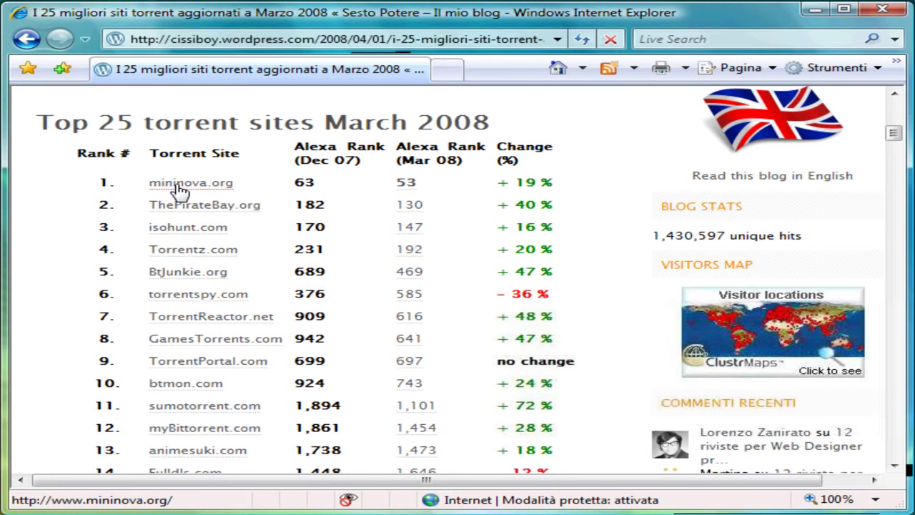
pyautogui.click(180, 189)
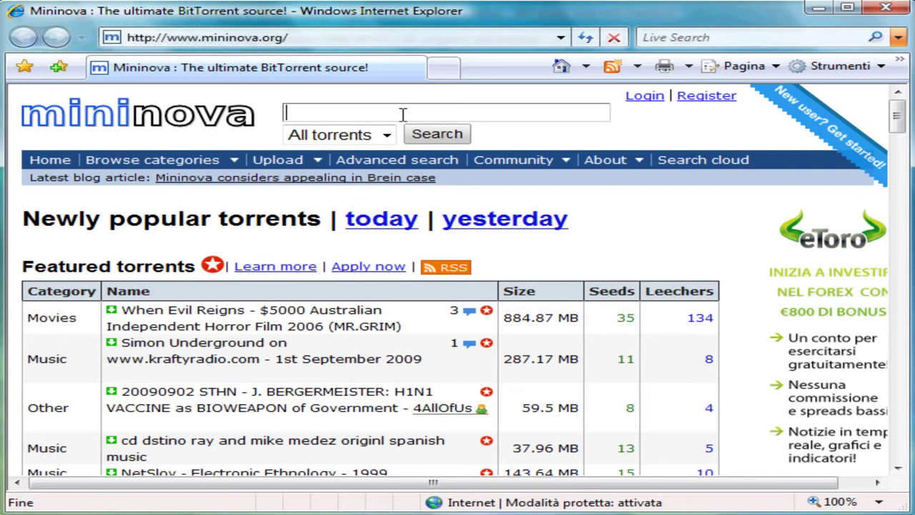
# Search Mininova for "Openoffice ita" across all torrents.
pyautogui.write('Openo')
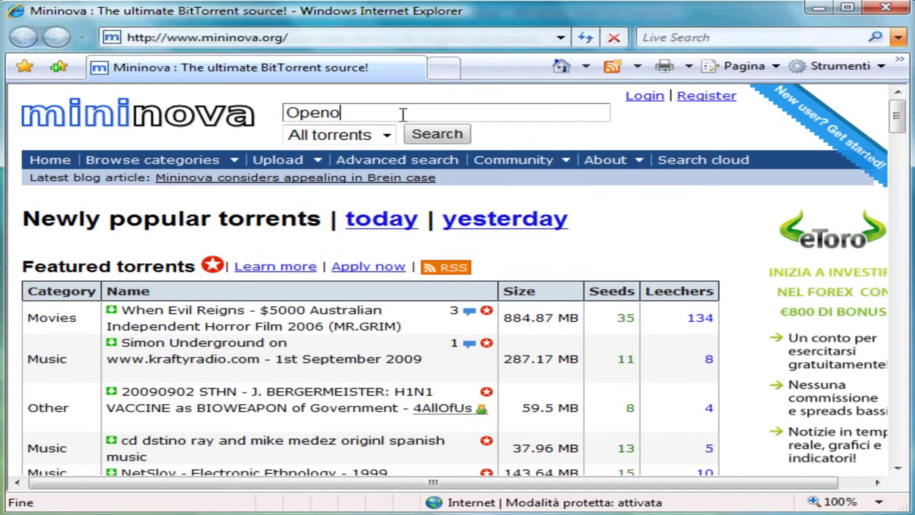
pyautogui.write('ffice ita')
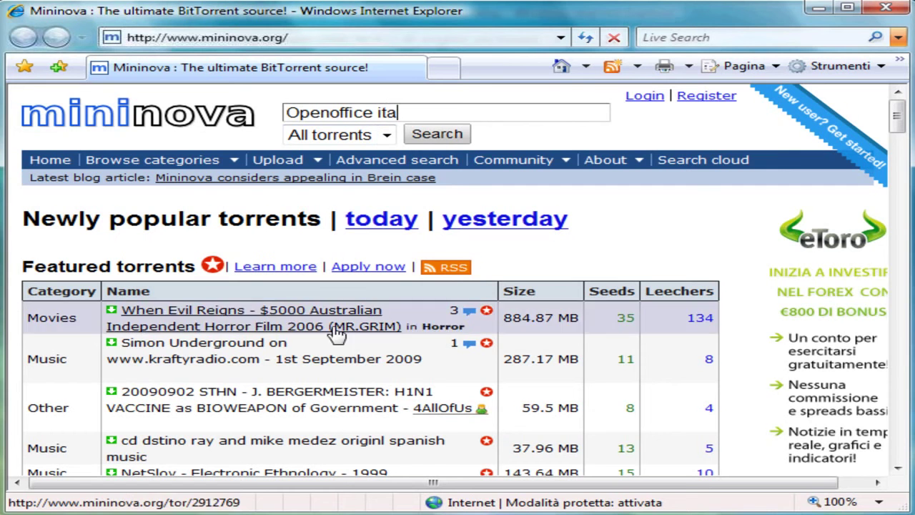
pyautogui.click(436, 142)
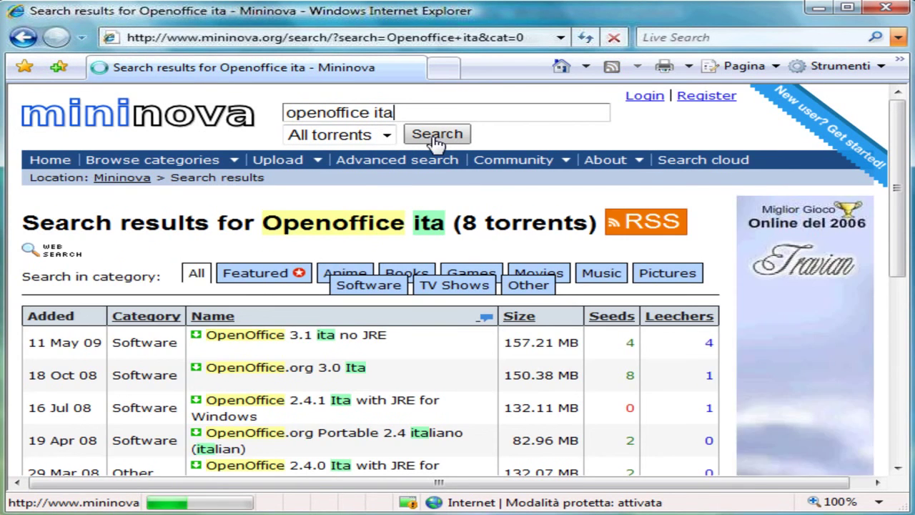
# Download the "OpenOffice 3.1 ita no JRE" torrent from the results, opening it directly with µTorrent and allowing the program to run.
pyautogui.scroll(-1, 522, 318)
pyautogui.scroll(-1, 520, 319)
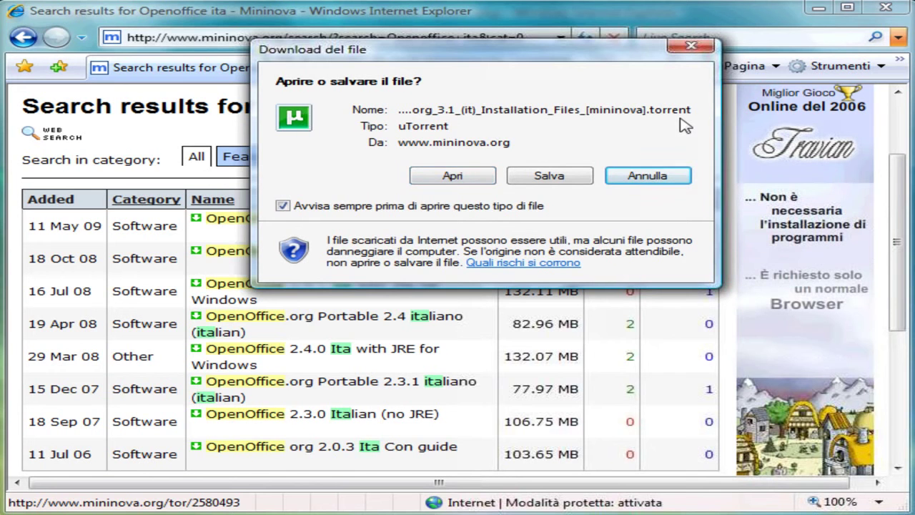
pyautogui.click(452, 176)
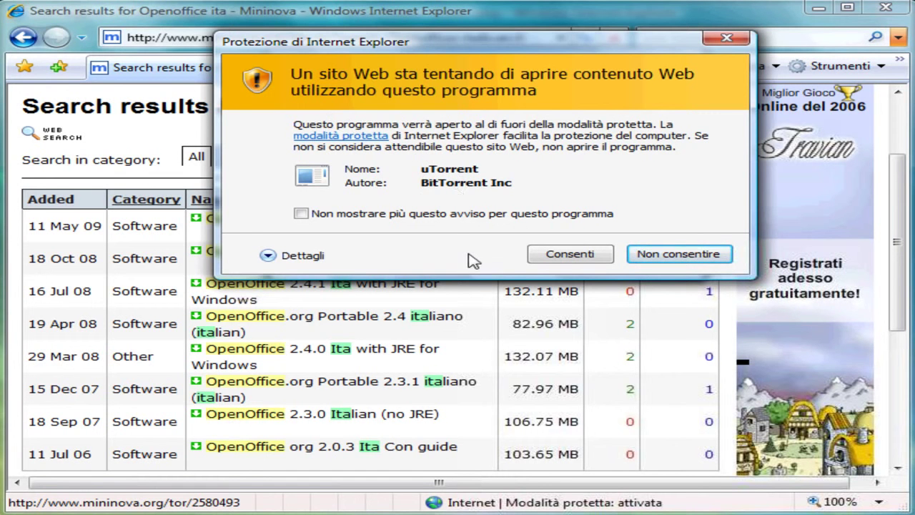
pyautogui.click(570, 257)
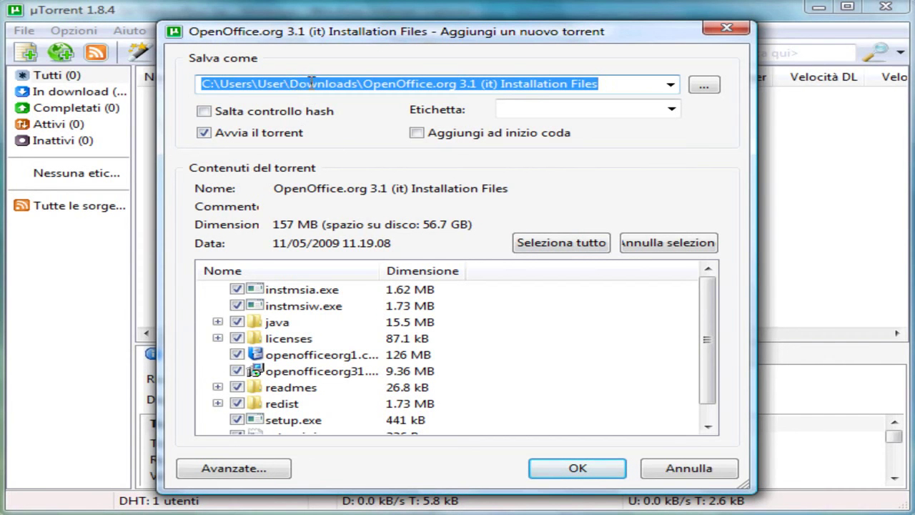
# Change the save folder of the OpenOffice.org 3.1 torrent from Downloads to the Desktop.
pyautogui.moveTo(292, 83); pyautogui.dragTo(358, 82)
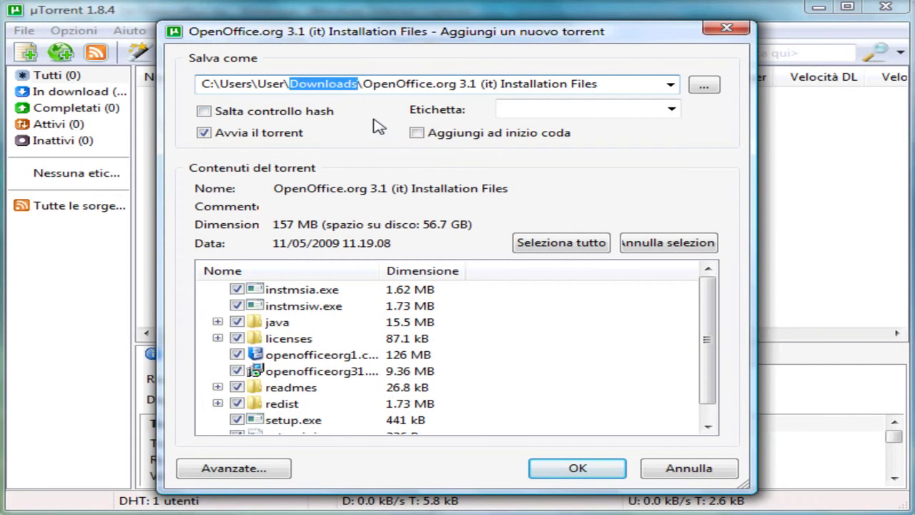
pyautogui.click(703, 85)
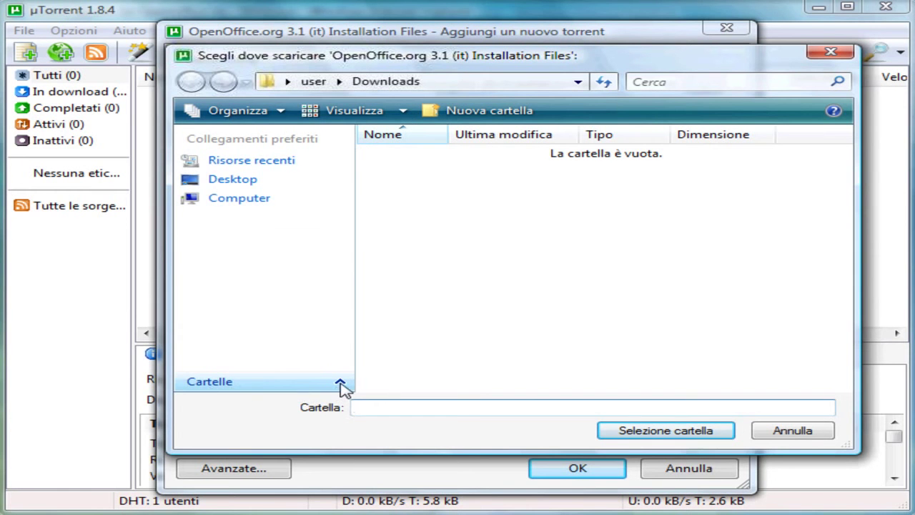
pyautogui.click(340, 383)
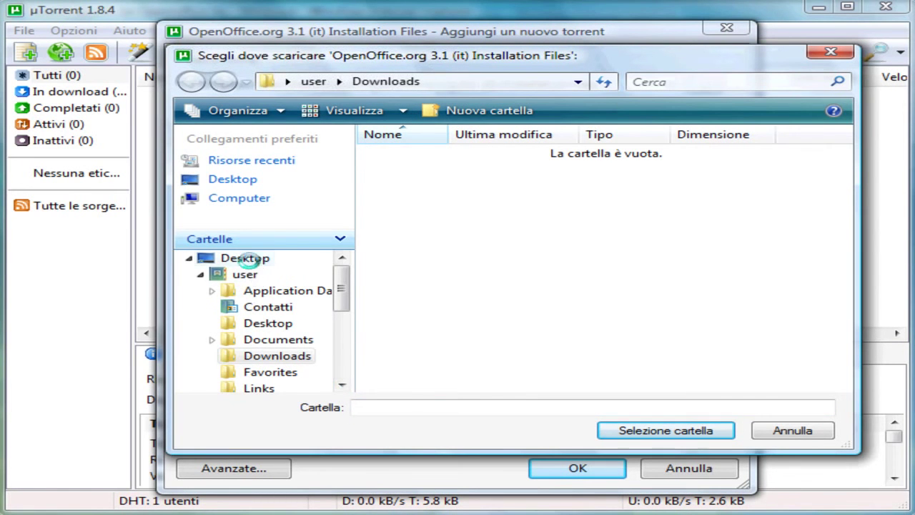
pyautogui.click(244, 259)
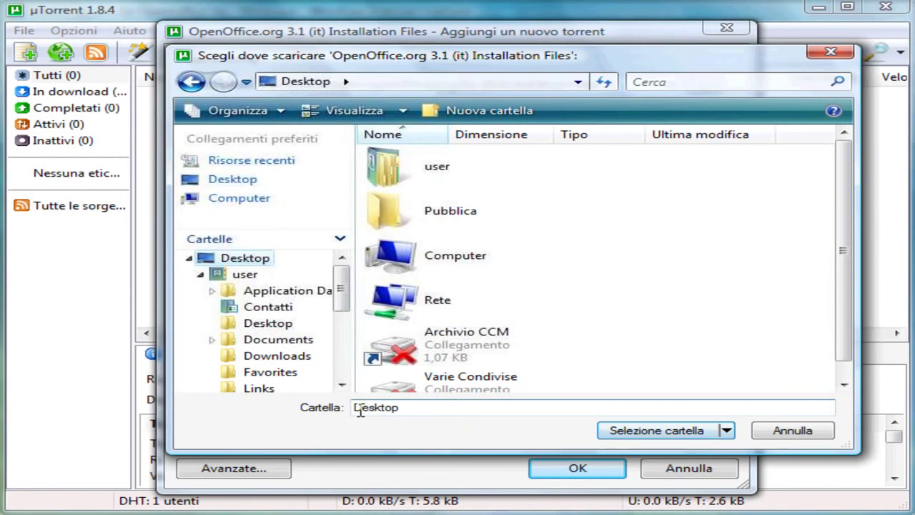
pyautogui.click(644, 431)
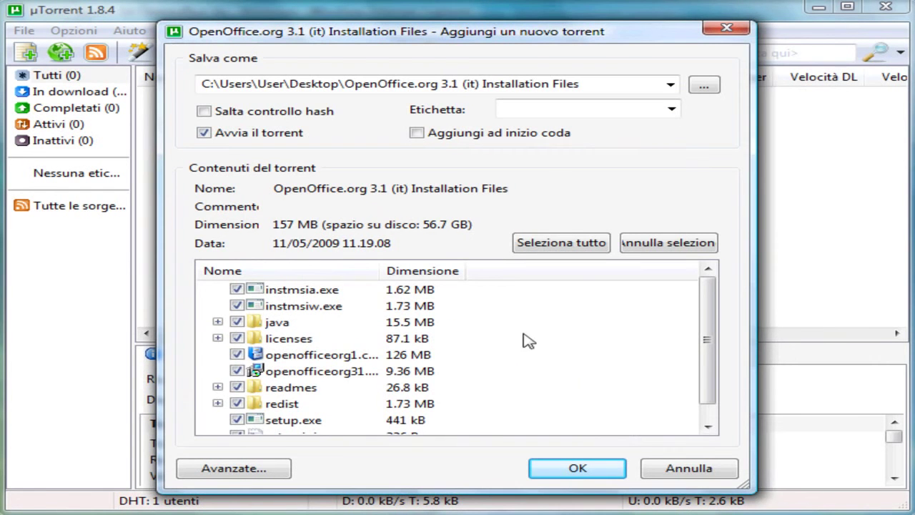
# Check the Desktop destination path and the torrent's file list, and accept the OpenOffice.org 3.1 torrent to start its download.
pyautogui.click(291, 84)
pyautogui.moveTo(290, 84); pyautogui.dragTo(335, 88)
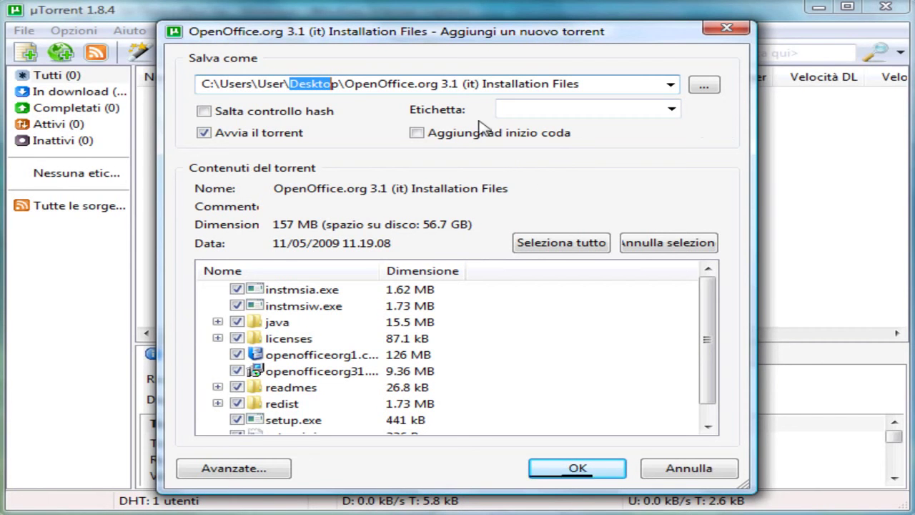
pyautogui.click(347, 86)
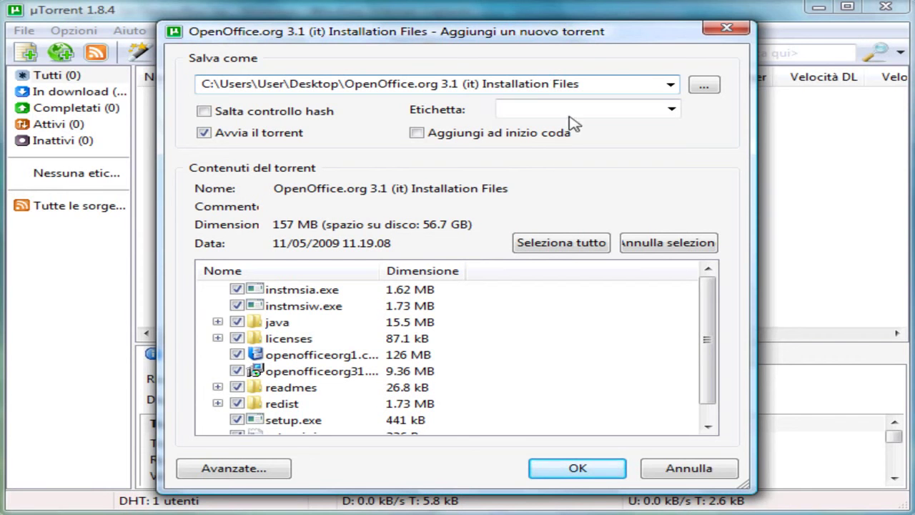
pyautogui.moveTo(344, 84); pyautogui.dragTo(581, 88)
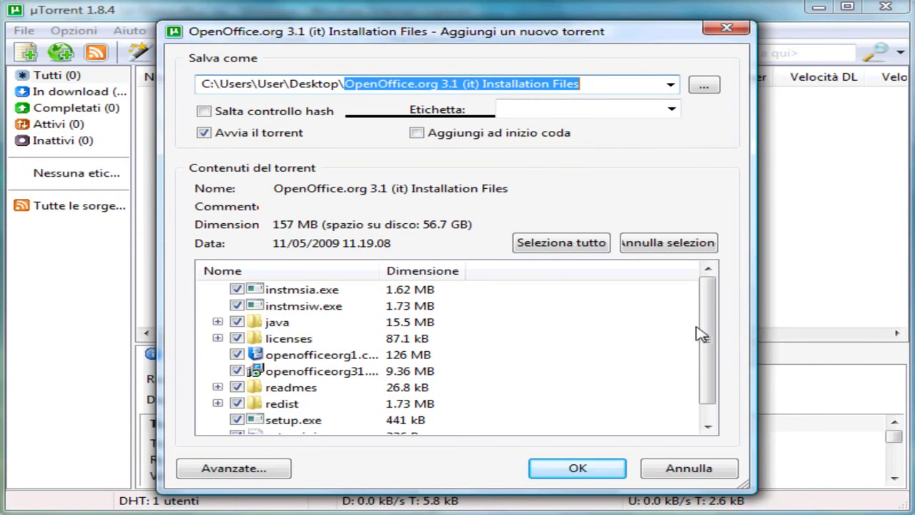
pyautogui.moveTo(701, 331); pyautogui.dragTo(721, 379)
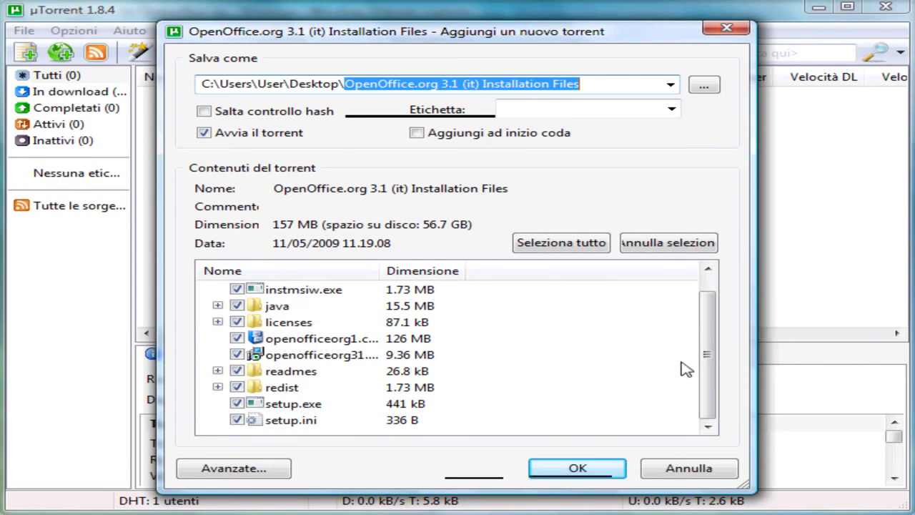
pyautogui.moveTo(708, 355); pyautogui.dragTo(708, 325)
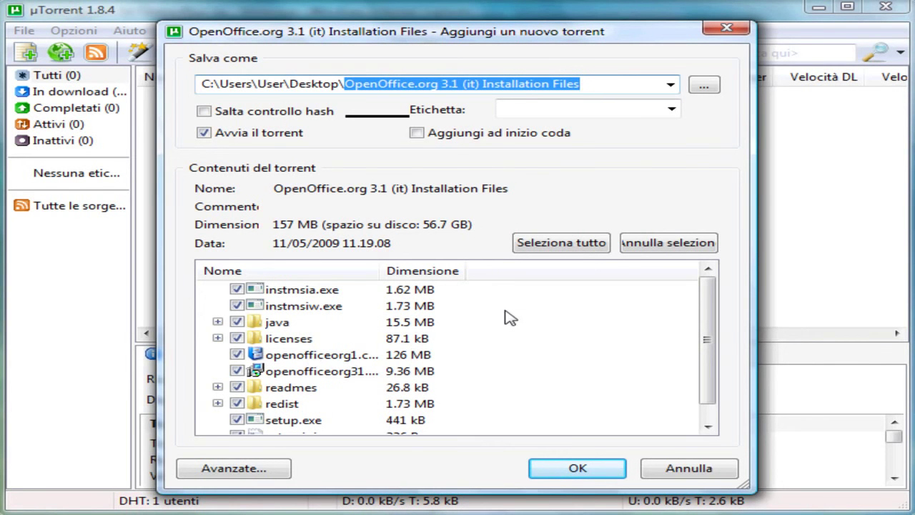
pyautogui.click(575, 469)
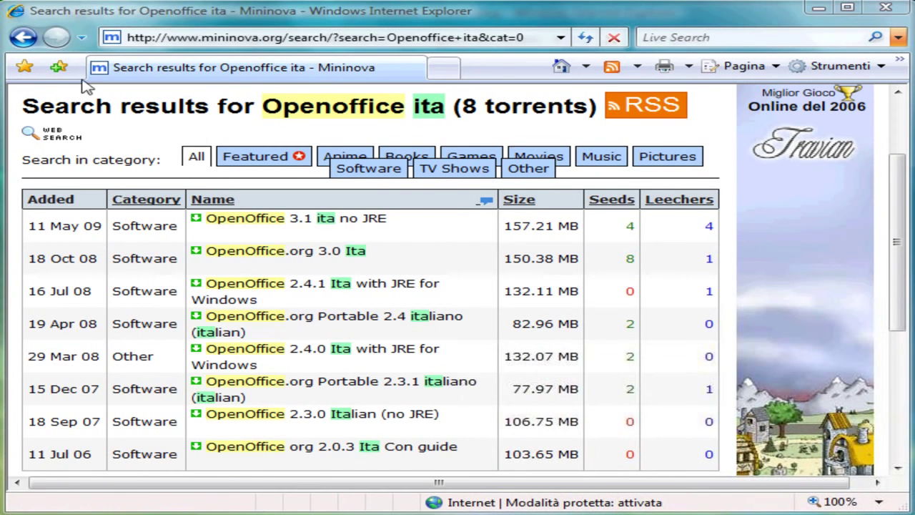
# Return to the Mininova home page, replace the previous search text and search for "alberto sordi".
pyautogui.click(24, 41)
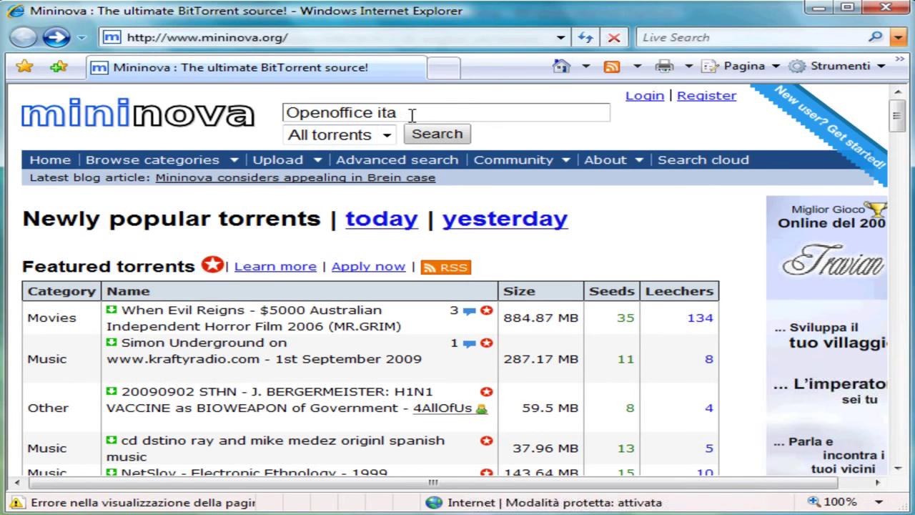
pyautogui.moveTo(407, 111); pyautogui.dragTo(280, 117)
pyautogui.press('BackSpace')
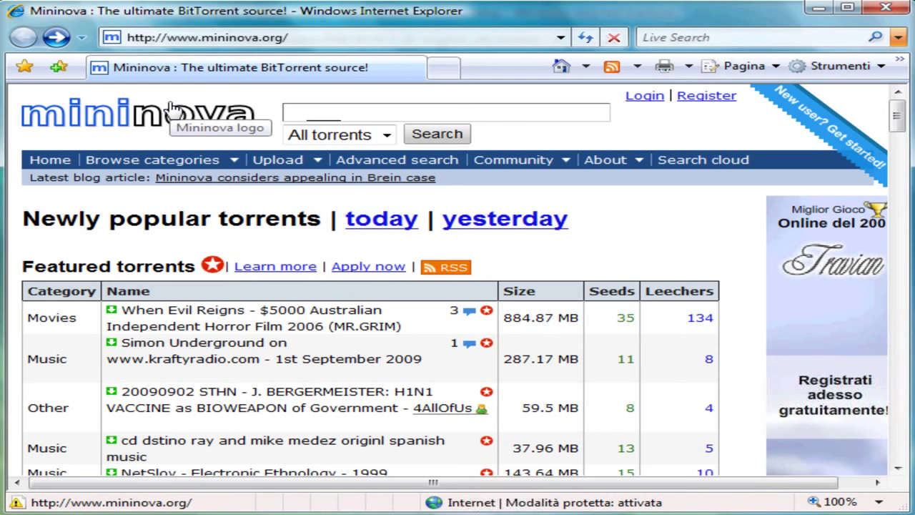
pyautogui.write('alberto')
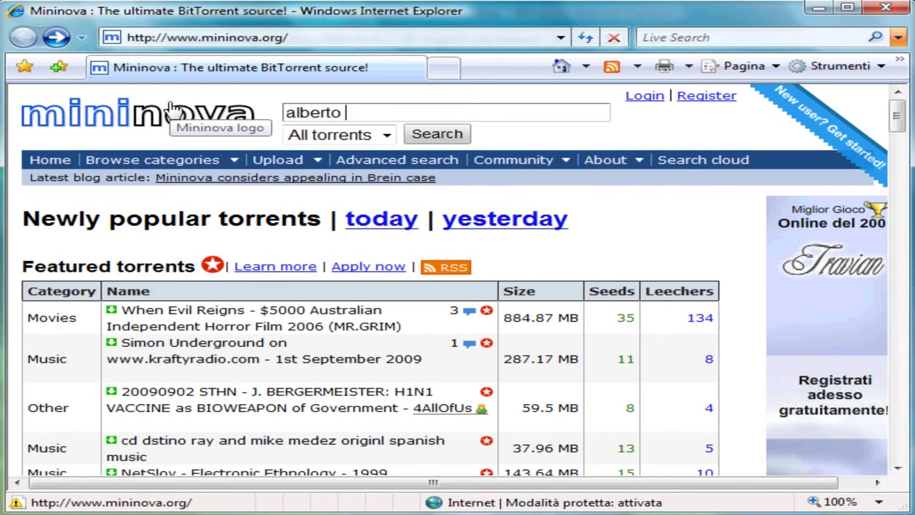
pyautogui.write('di')
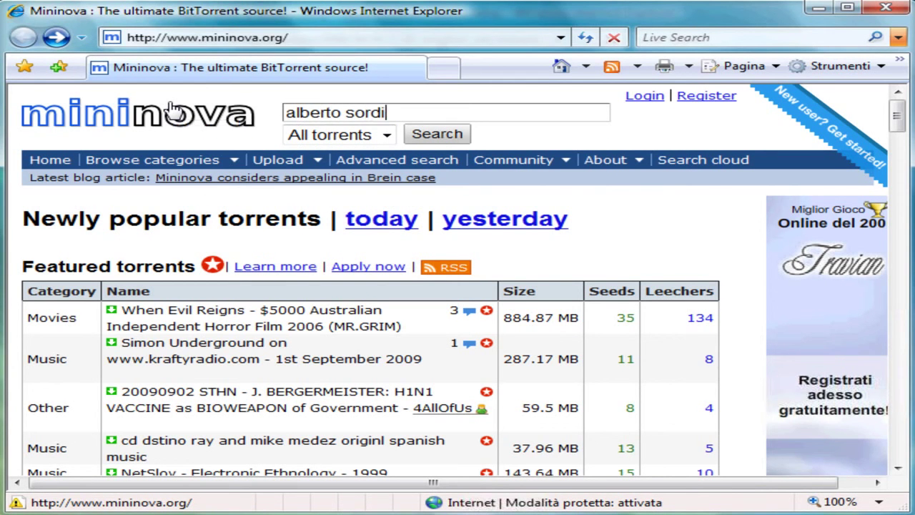
pyautogui.press('Return')
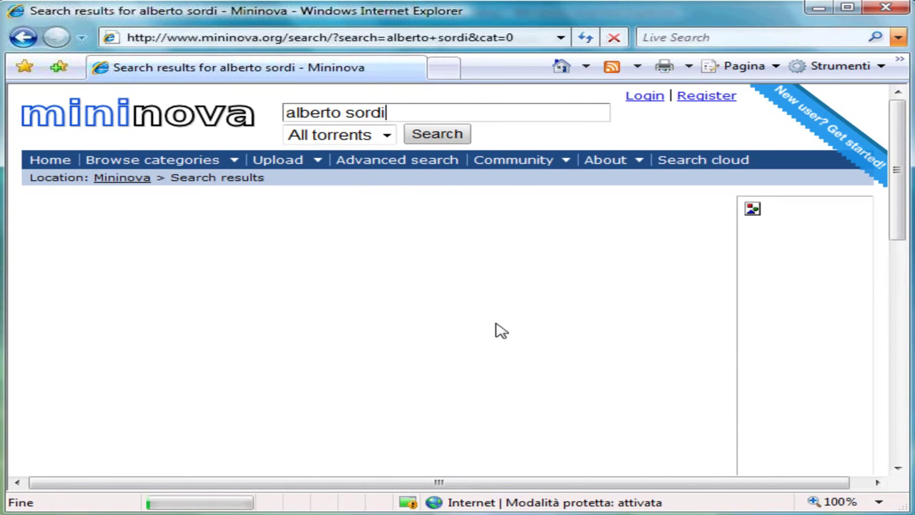
# Open the "Il Malato Immaginario" torrent from the results with µTorrent, allow the program, and bring its add-torrent dialog fully into view.
pyautogui.scroll(-1, 463, 344)
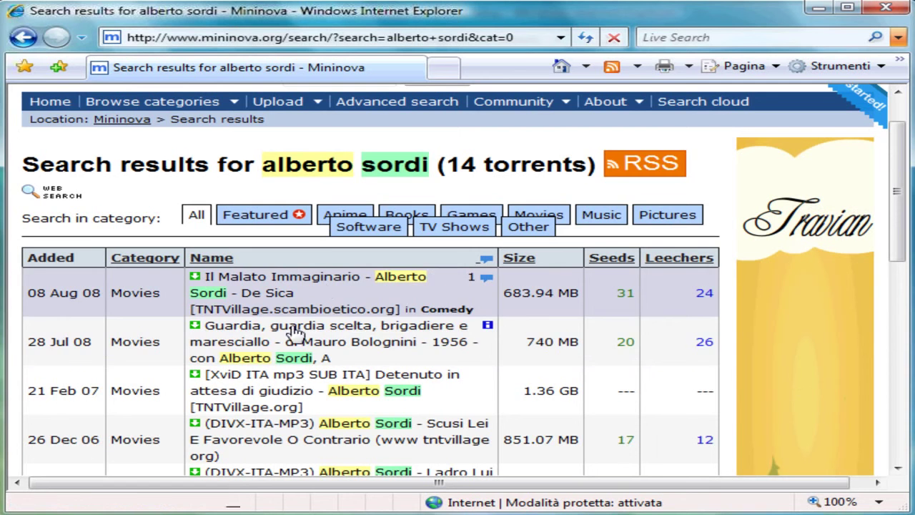
pyautogui.scroll(-2, 247, 325)
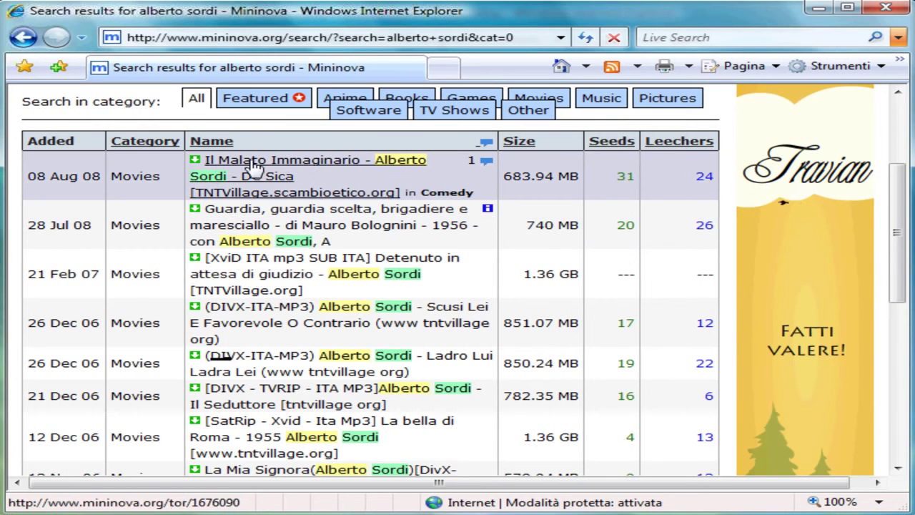
pyautogui.click(196, 161)
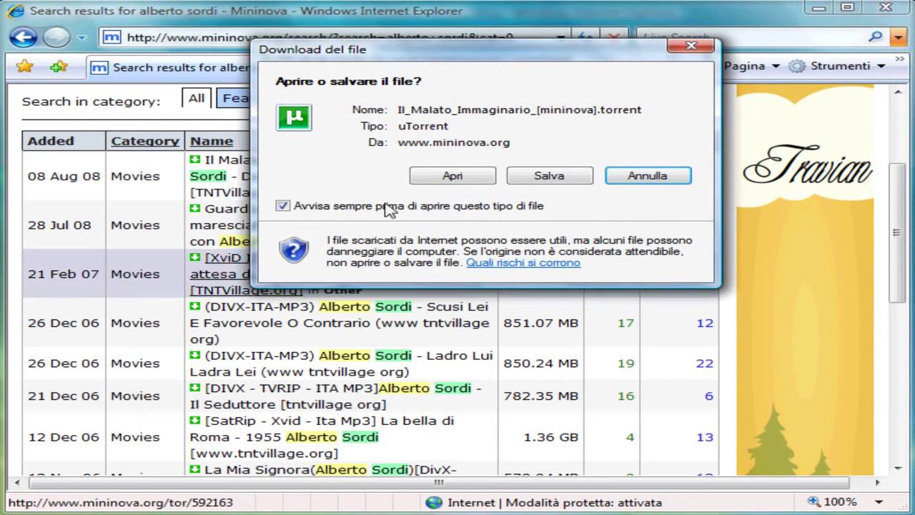
pyautogui.click(445, 178)
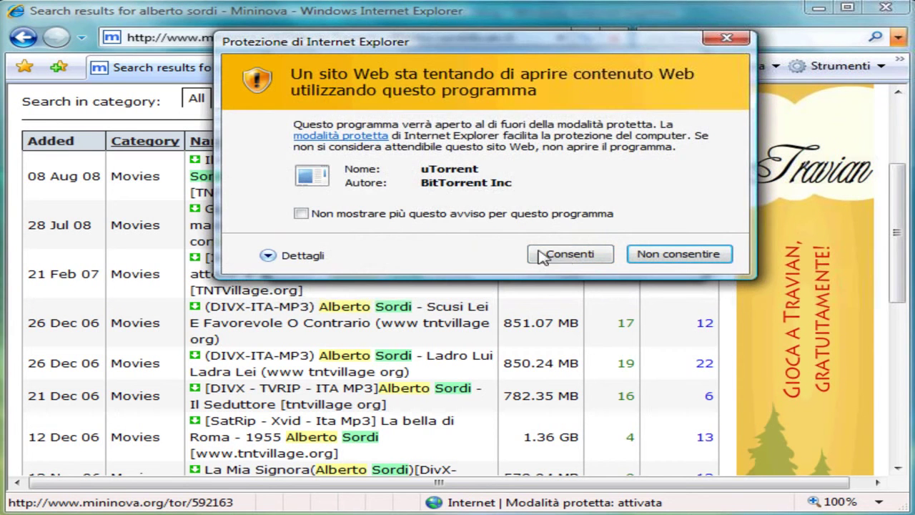
pyautogui.click(570, 256)
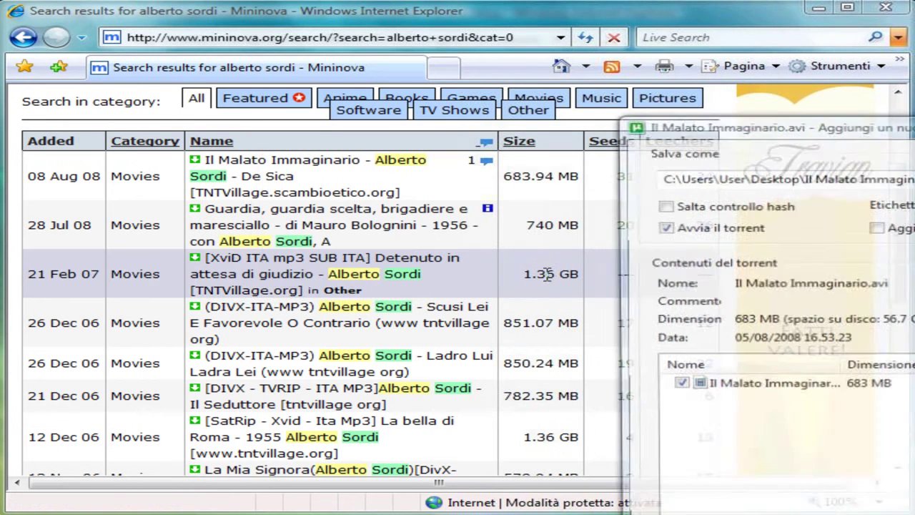
pyautogui.moveTo(824, 136); pyautogui.dragTo(382, 43)
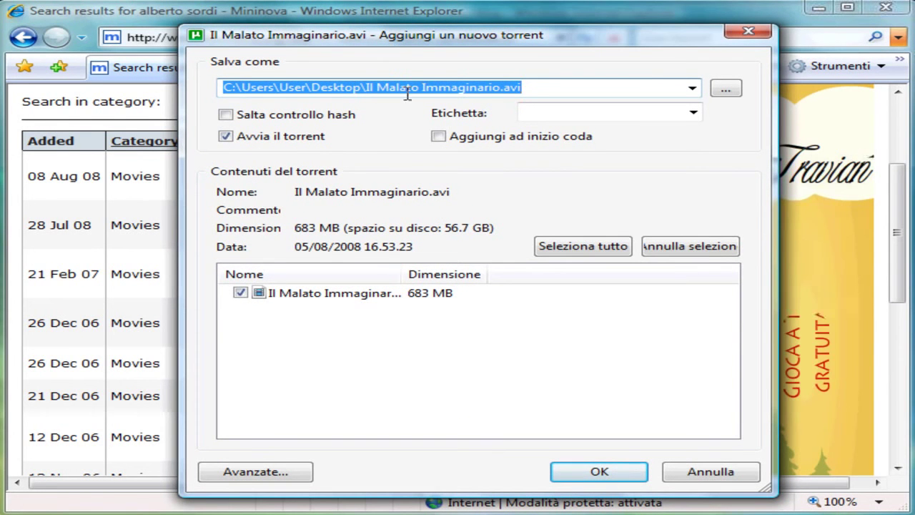
pyautogui.click(347, 86)
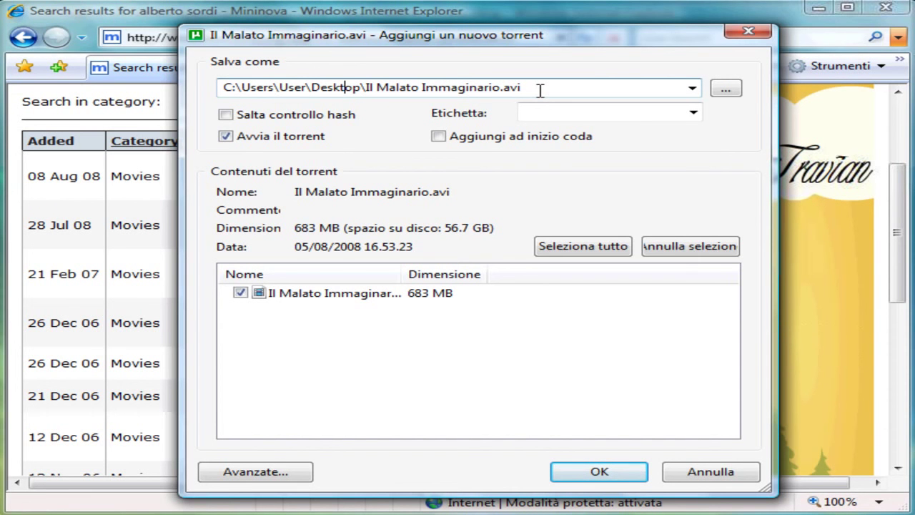
# Accept the "Il Malato Immaginario.avi" torrent to start its download to the Desktop, and compare its transfer details with the OpenOffice.org 3.1 torrent's.
pyautogui.click(621, 474)
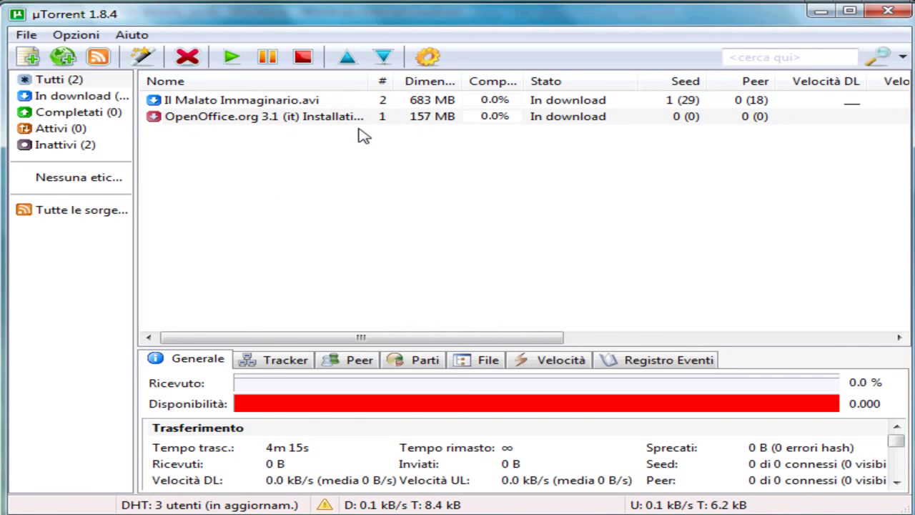
pyautogui.click(333, 116)
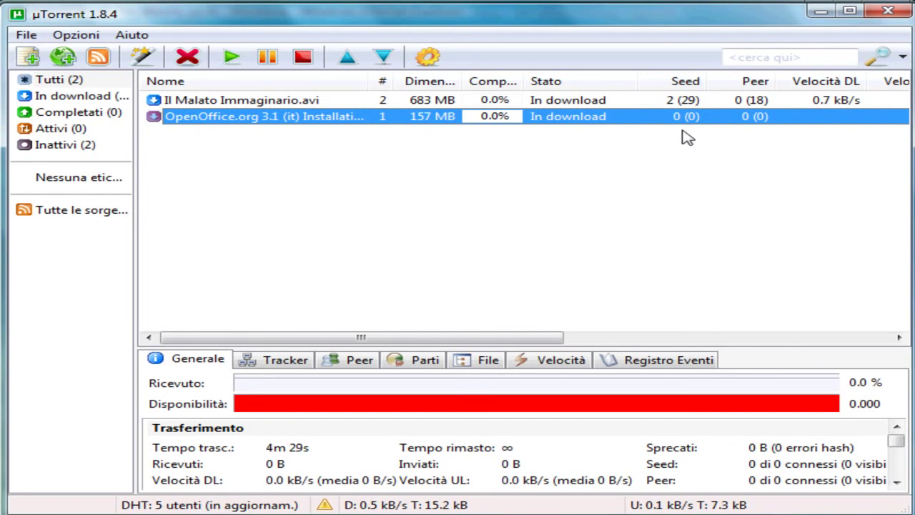
pyautogui.click(263, 106)
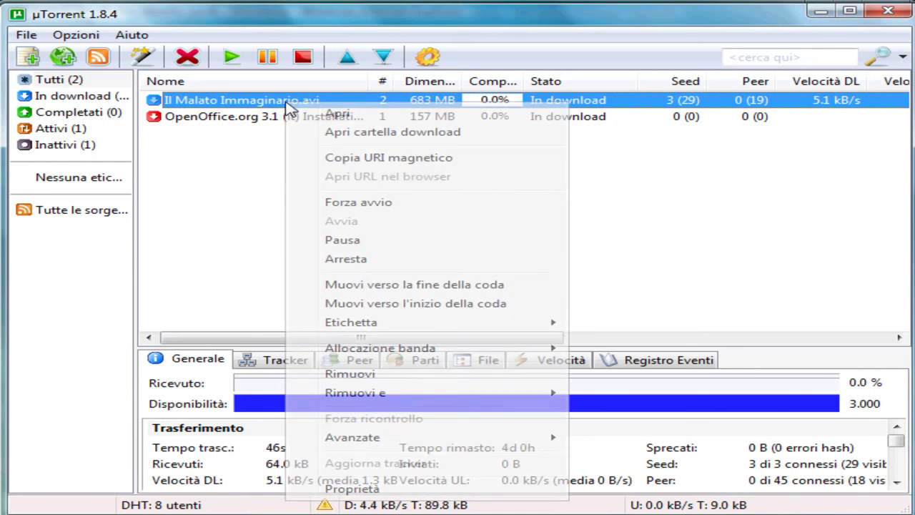
# Remove the "Il Malato Immaginario.avi" torrent from the download list and confirm its removal.
pyautogui.rightClick(285, 102)
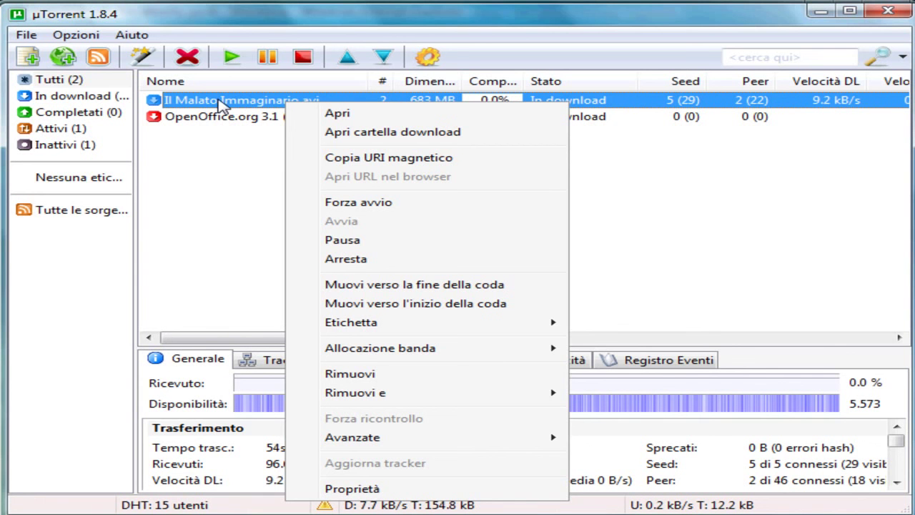
pyautogui.click(361, 377)
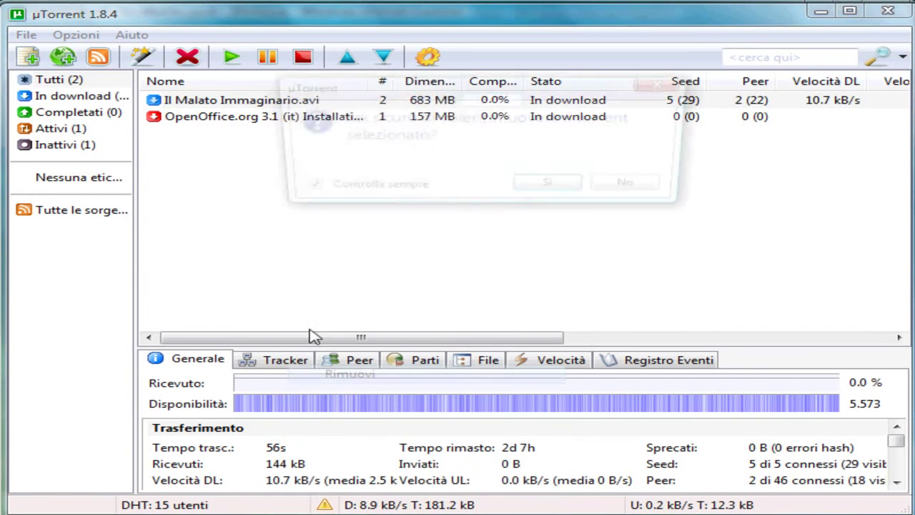
pyautogui.click(556, 190)
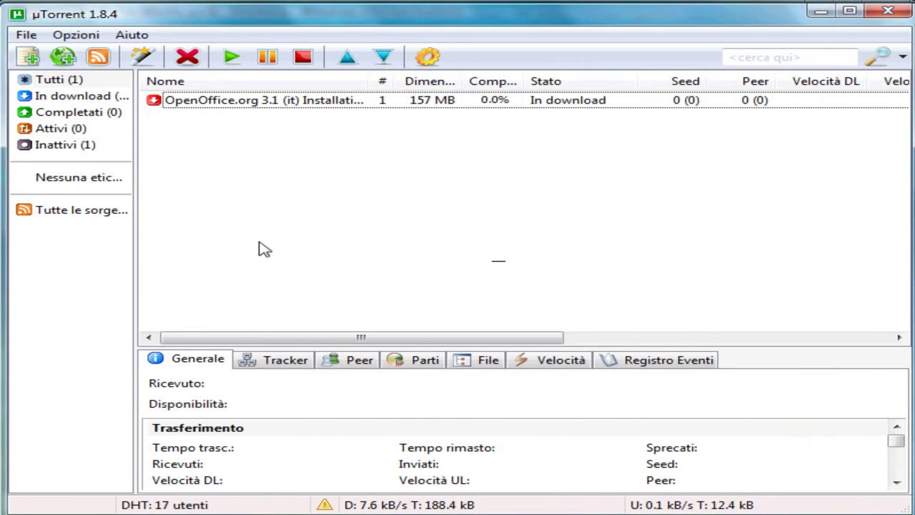